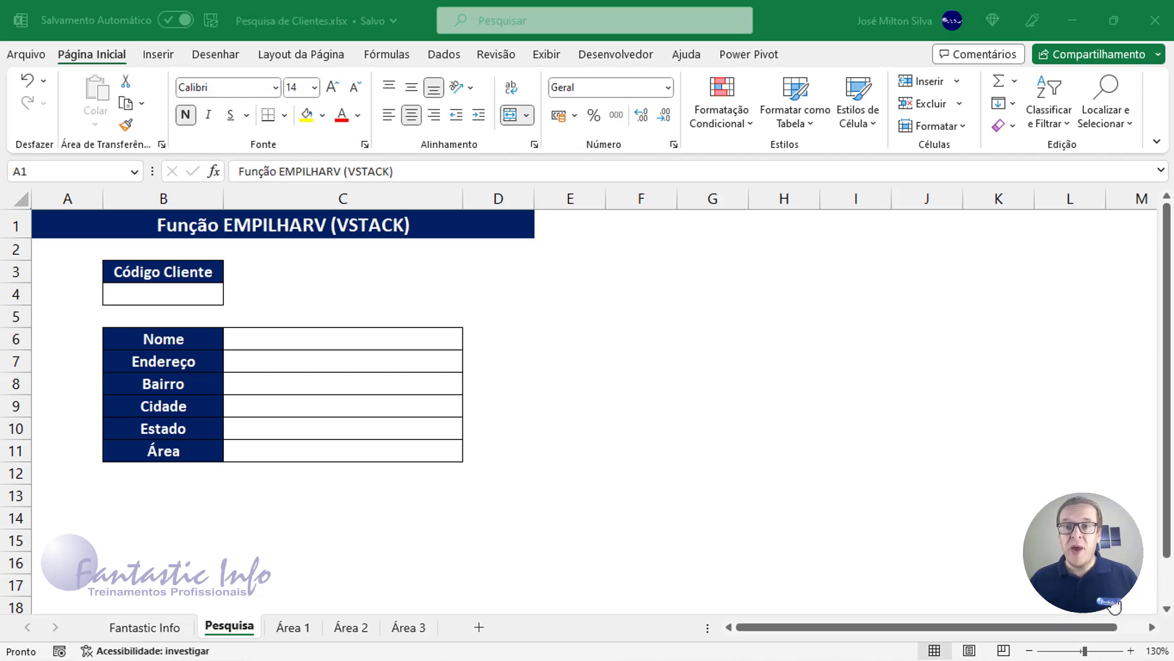
- Examine the client tables on the Área 1, Área 2 and Área 3 sheets
{"action": "left_click", "coordinate": [300, 628]}
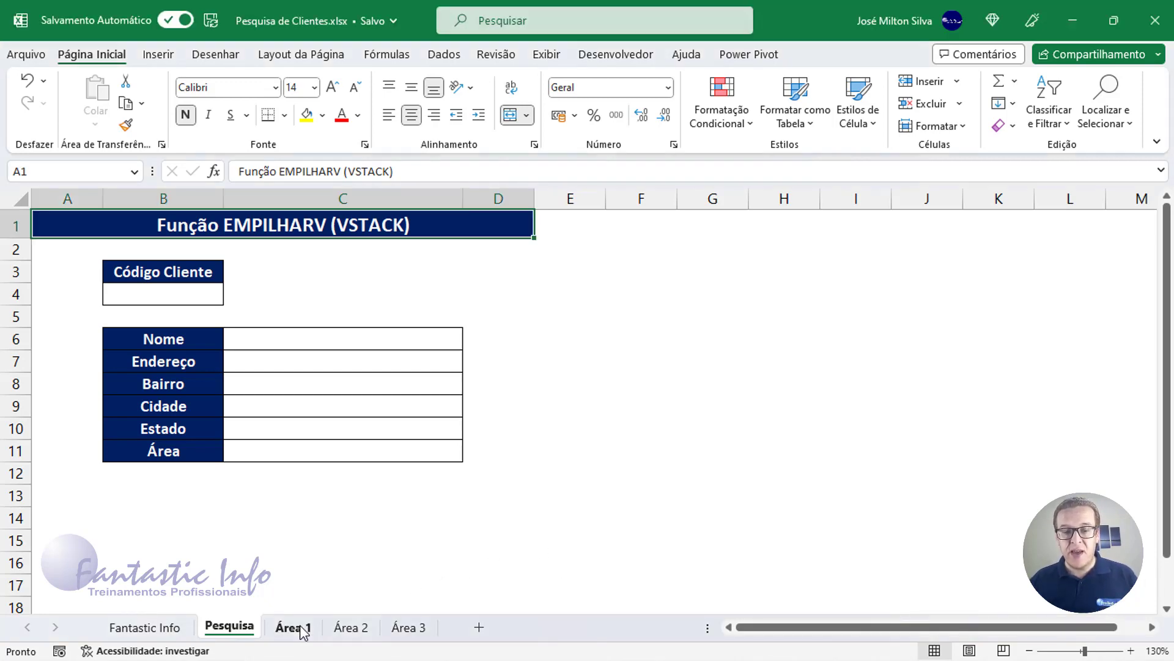
{"action": "left_click", "coordinate": [301, 628]}
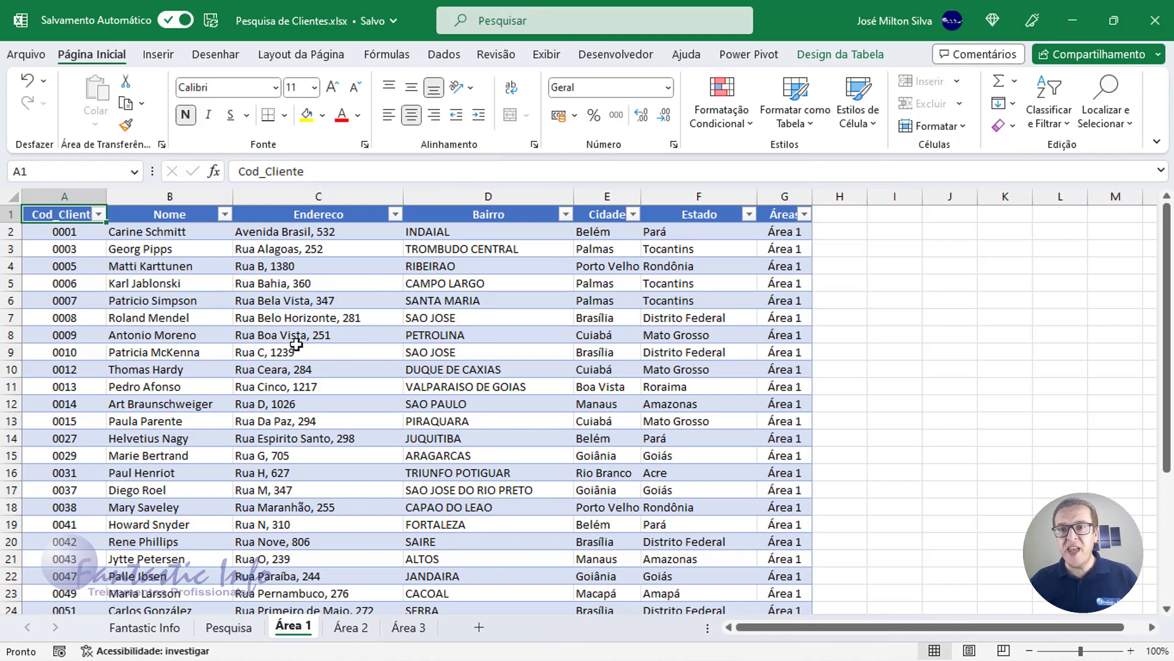
{"action": "left_click", "coordinate": [359, 634]}
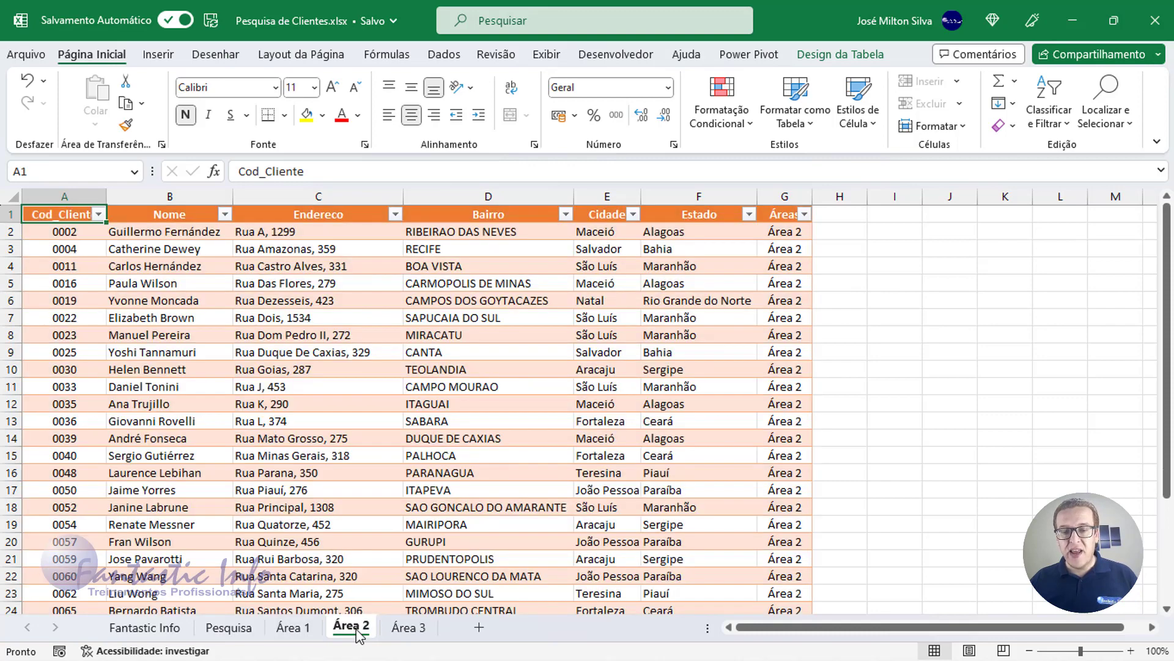
{"action": "left_click", "coordinate": [419, 634]}
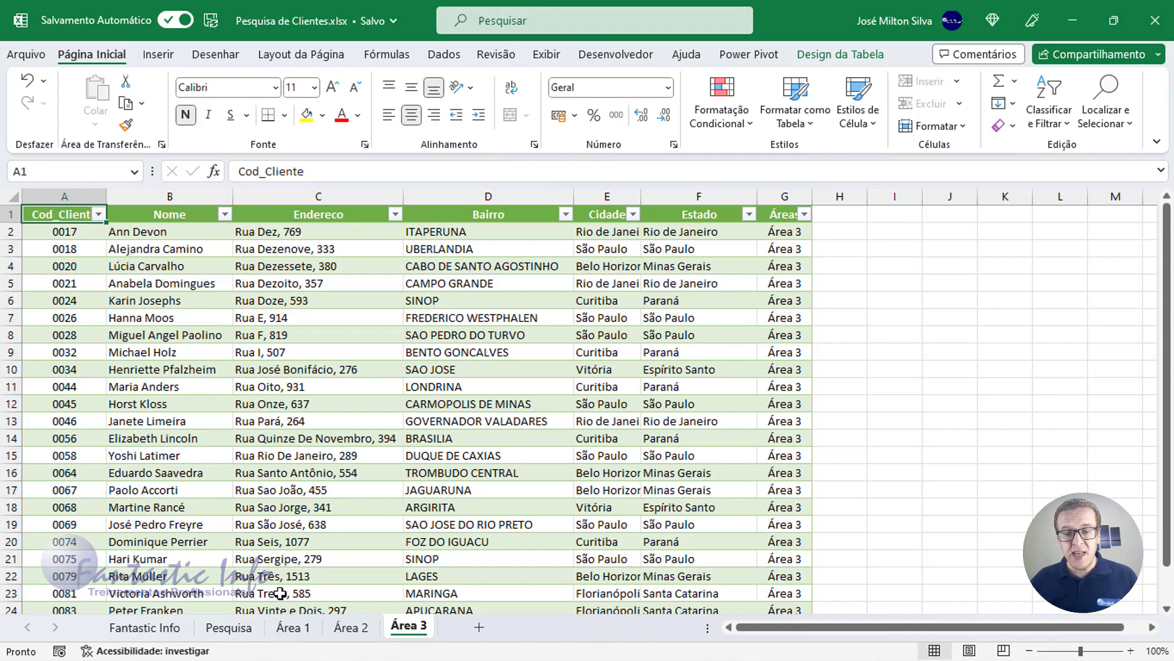
- Check the table name assigned to the client table on each of the three Área sheets
{"action": "left_click", "coordinate": [294, 627]}
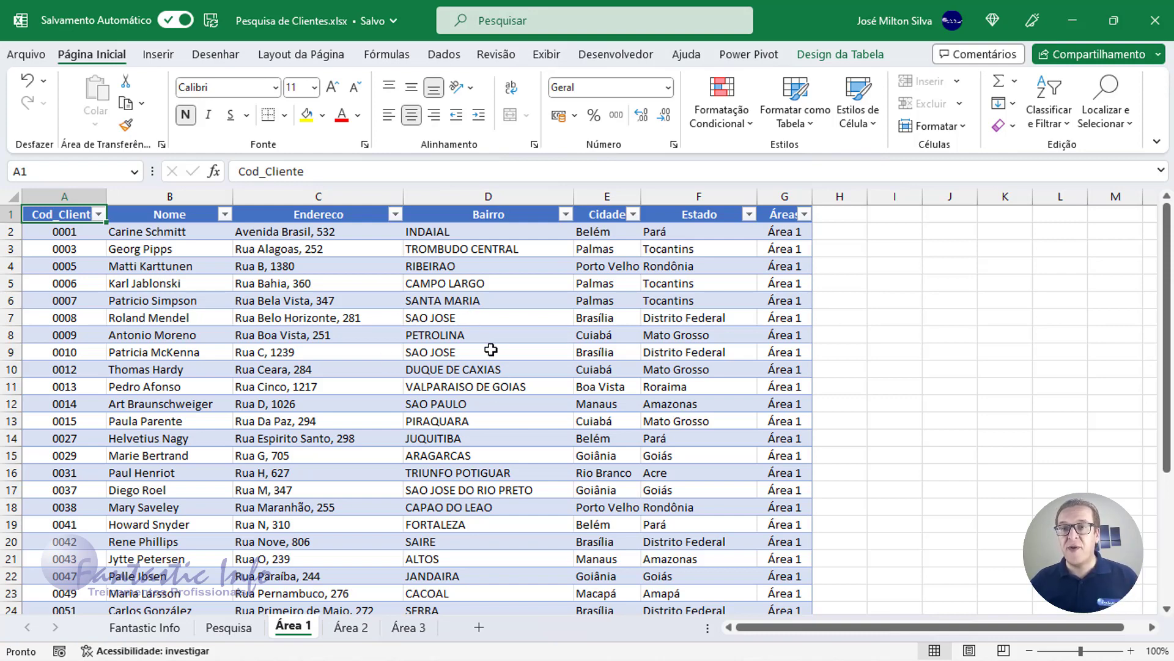
{"action": "left_click", "coordinate": [836, 61]}
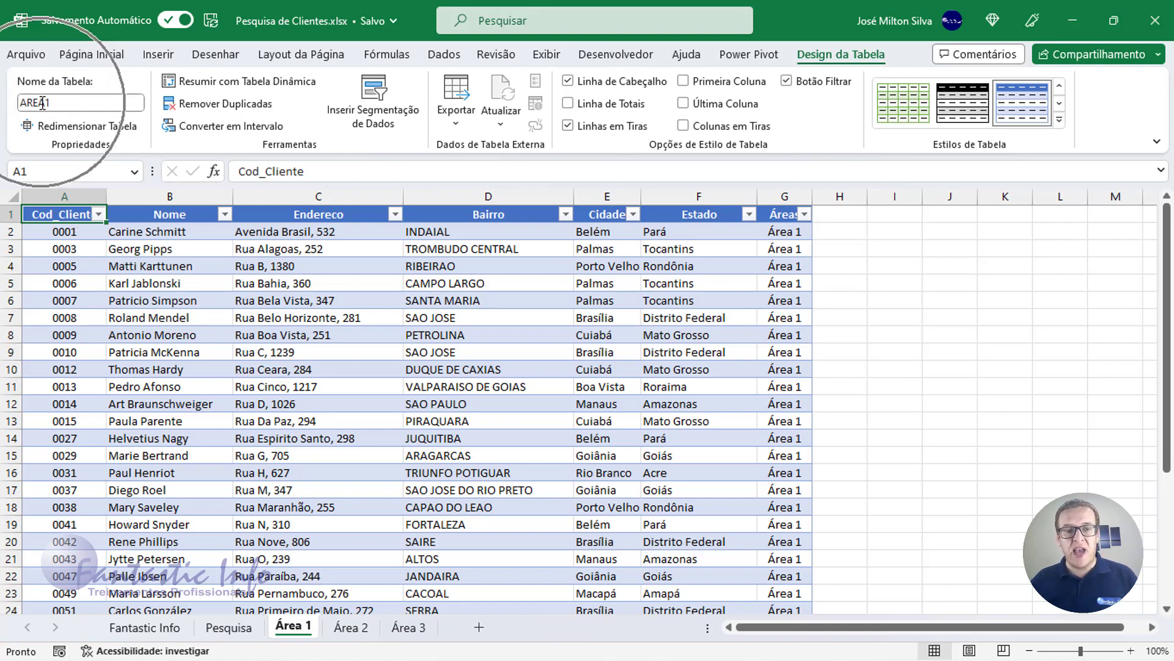
{"action": "left_click", "coordinate": [352, 627]}
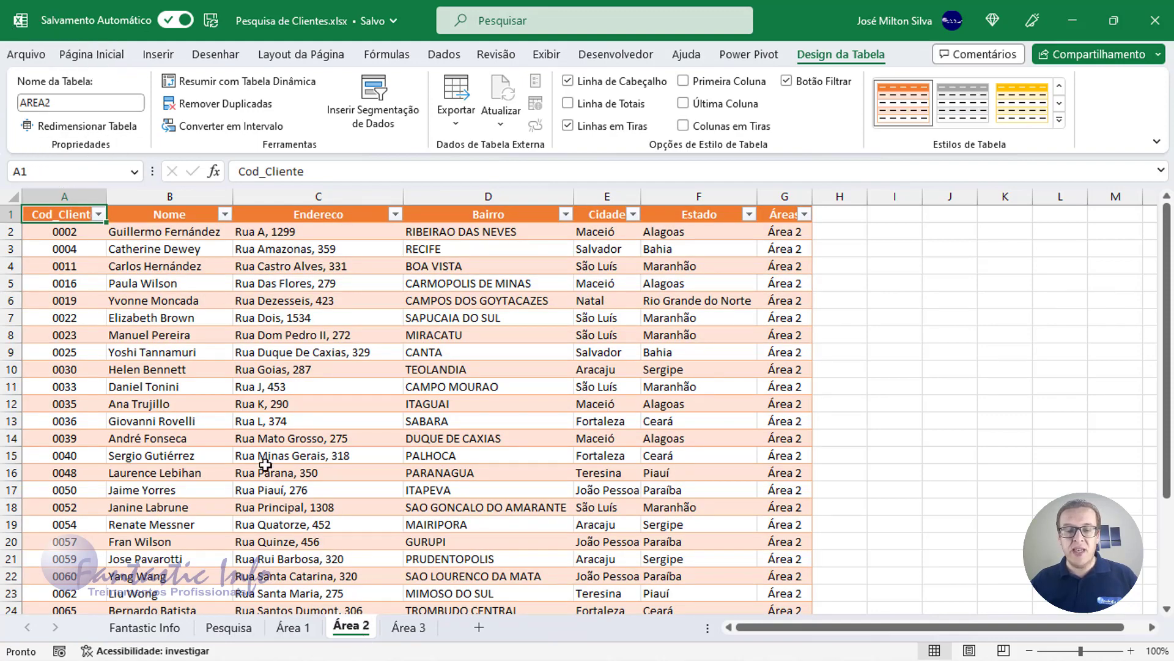
{"action": "left_click", "coordinate": [422, 630]}
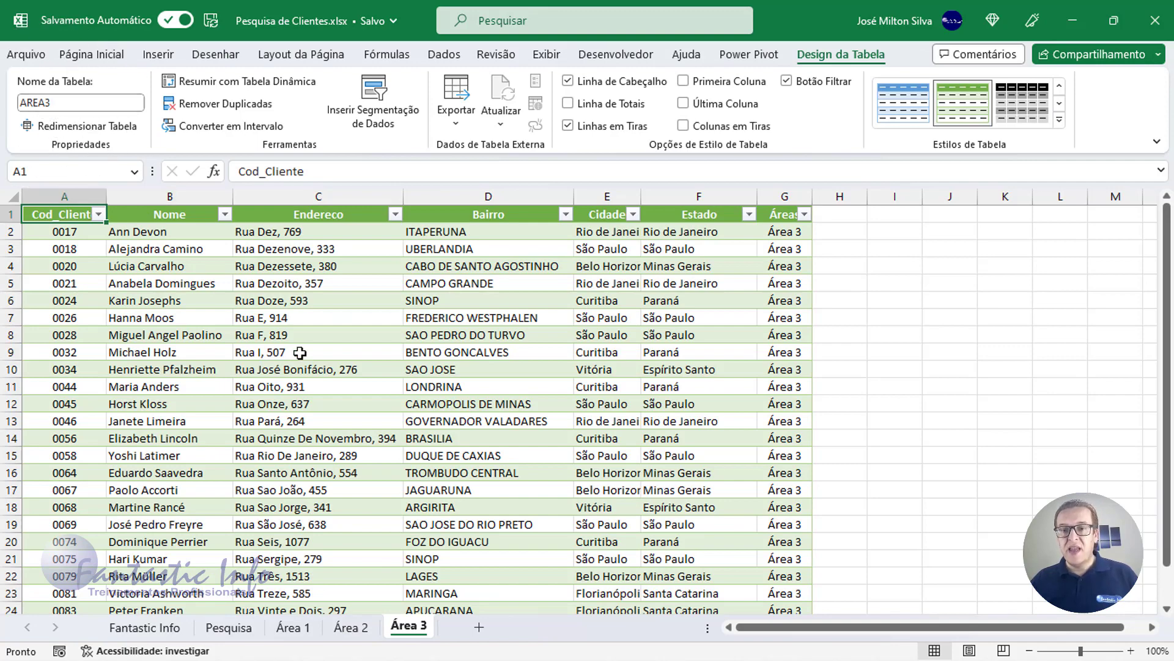
{"action": "left_click", "coordinate": [291, 627]}
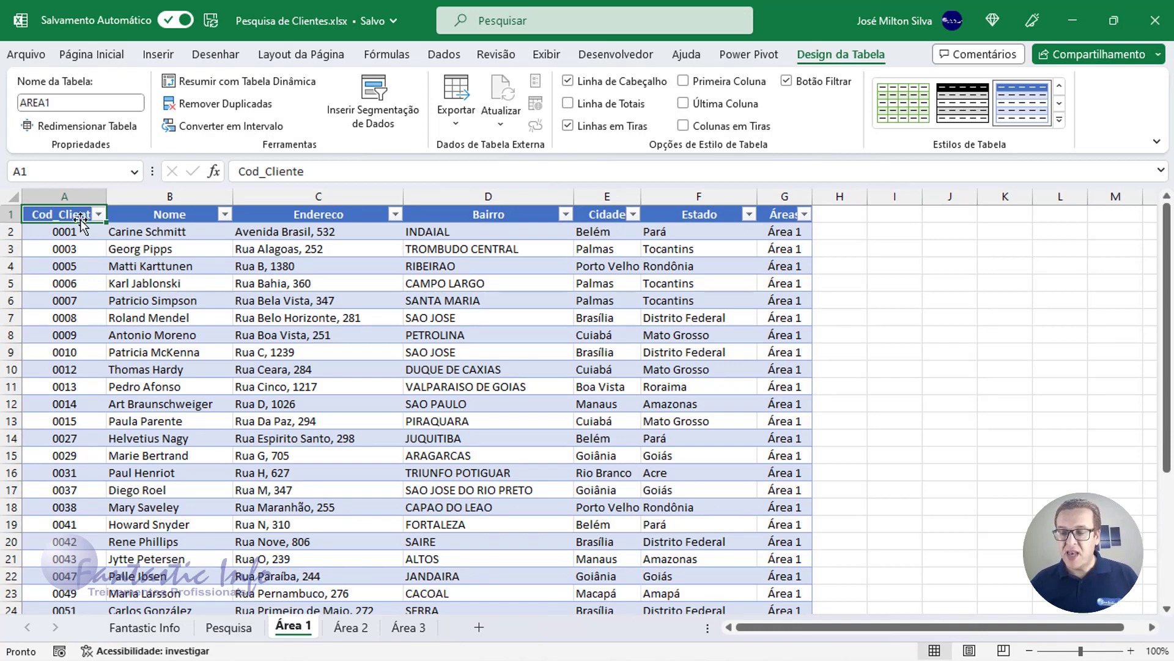
- Select the whole Área 1 table and view the Format as Table styles without applying one, returning to the table's design properties
{"action": "key", "text": "ctrl+a"}
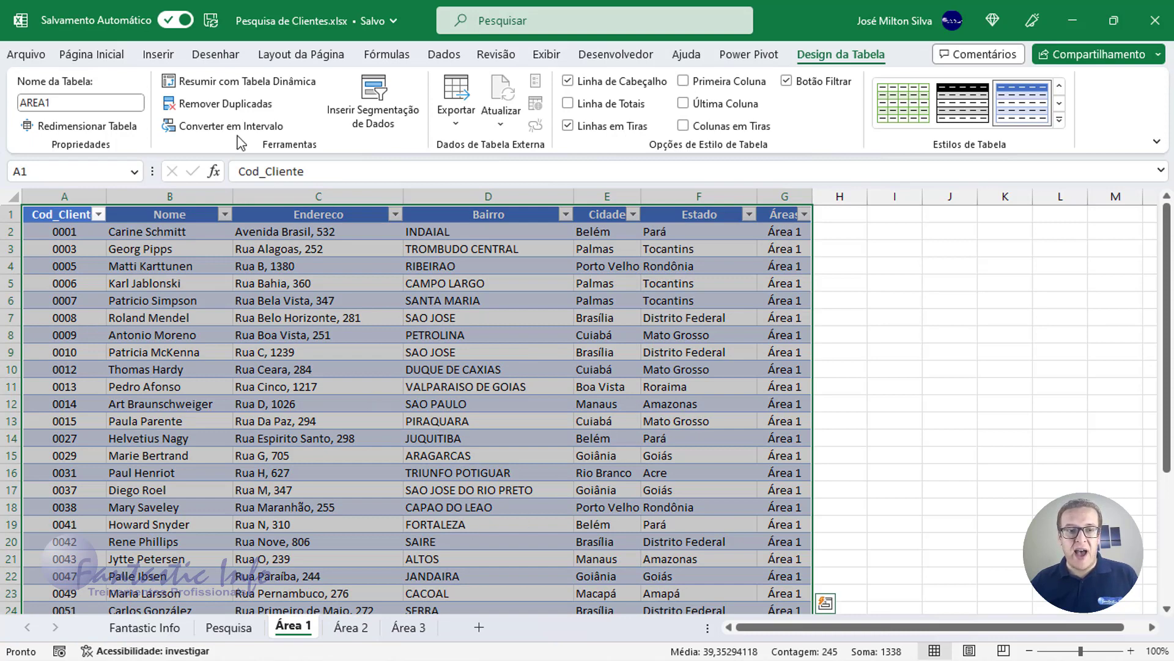
{"action": "left_click", "coordinate": [101, 59]}
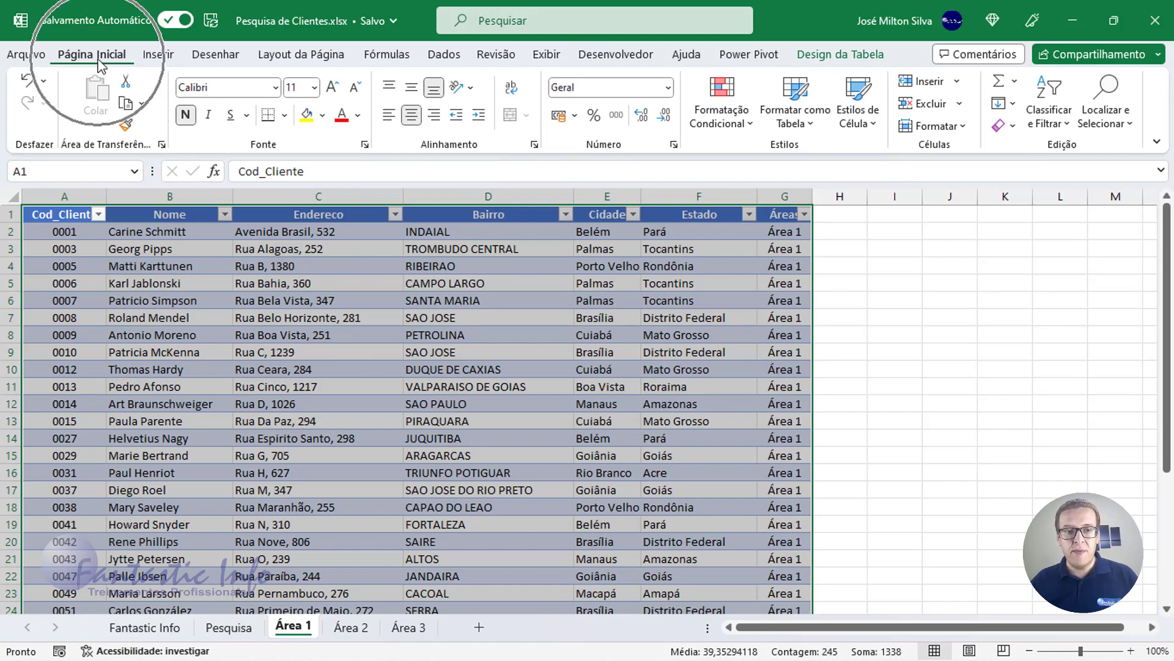
{"action": "key", "text": "ctrl+q"}
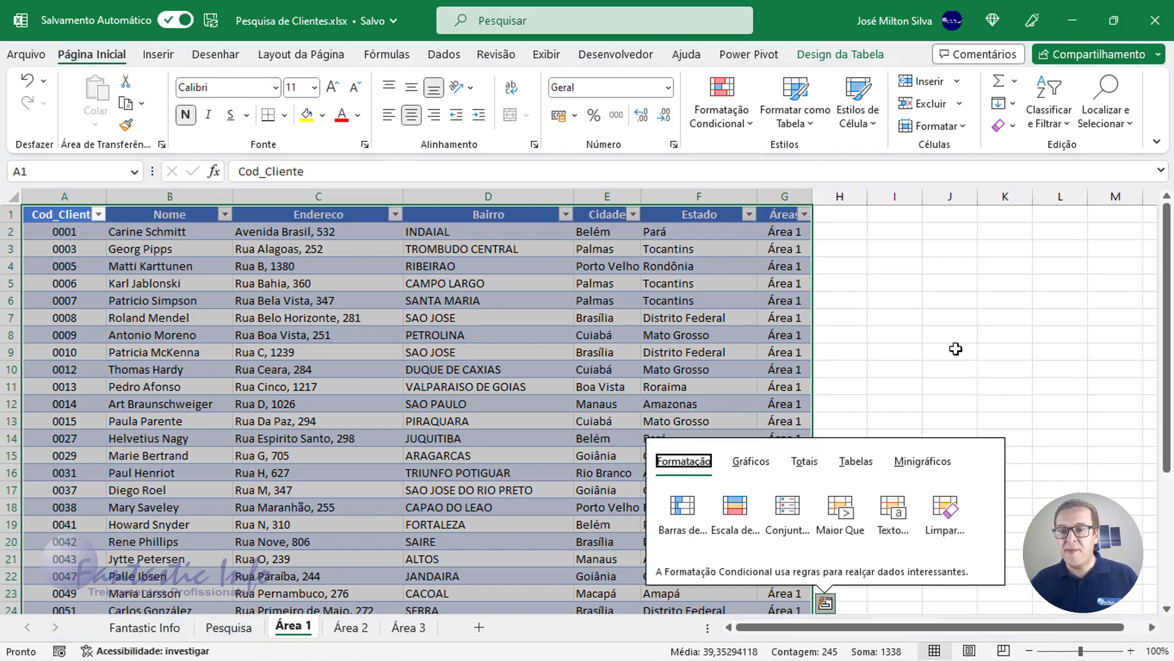
{"action": "left_click", "coordinate": [795, 116]}
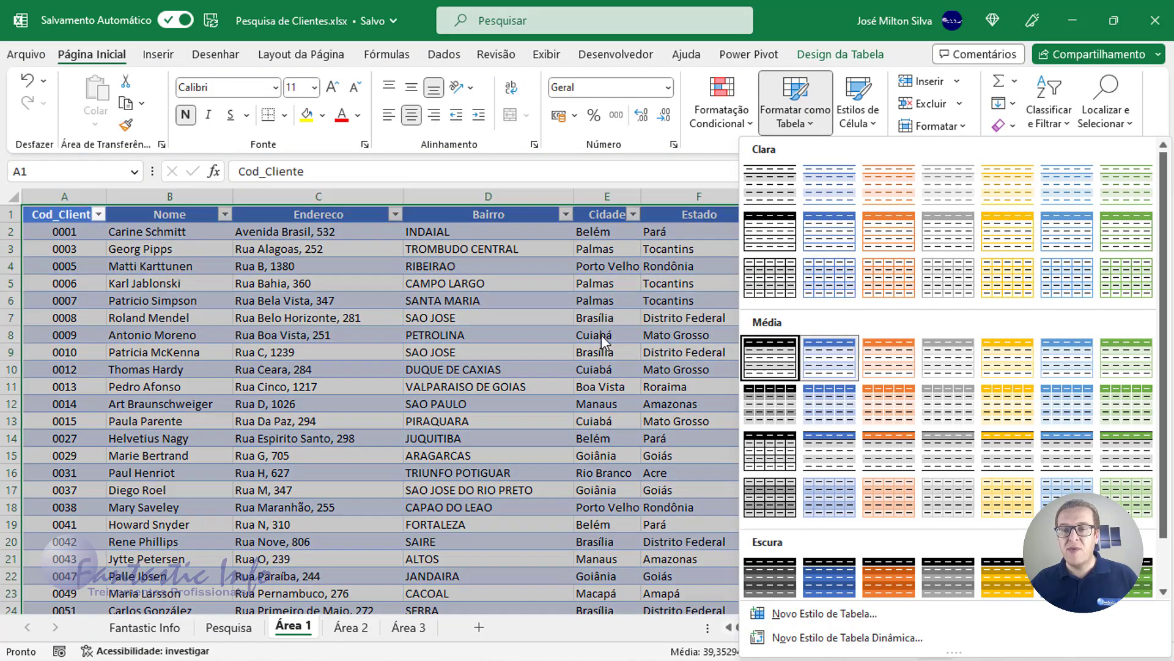
{"action": "key", "text": "Escape"}
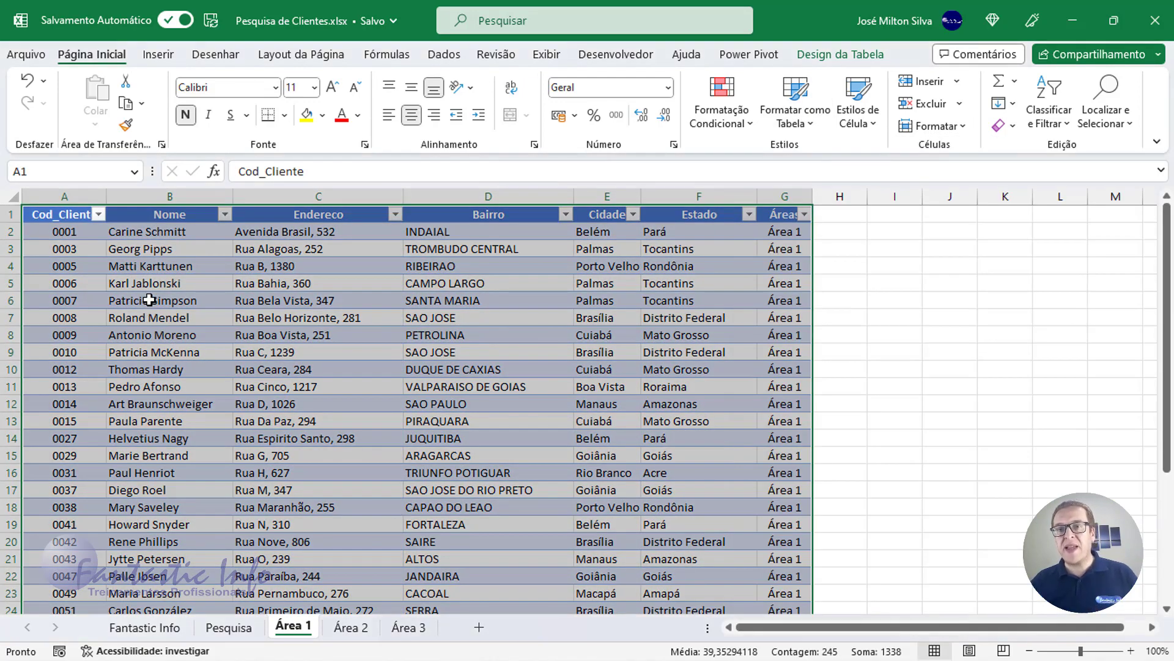
{"action": "left_click", "coordinate": [848, 61]}
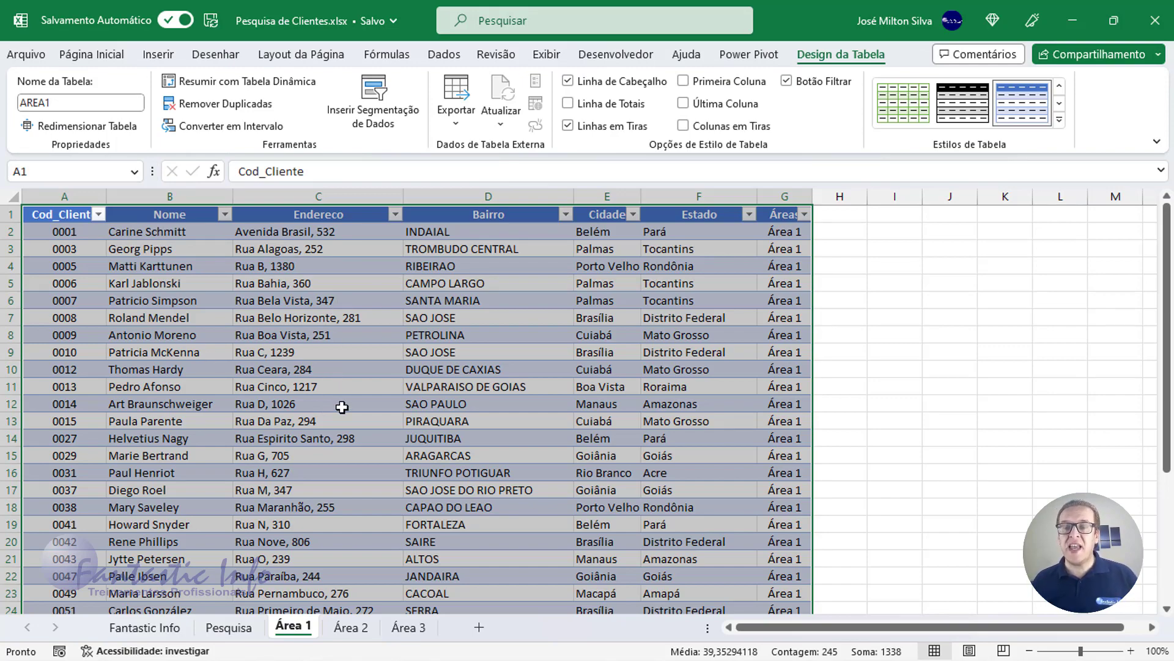
- Enter a client code in cell B4, under Código Cliente on the Pesquisa sheet
{"action": "left_click", "coordinate": [229, 627]}
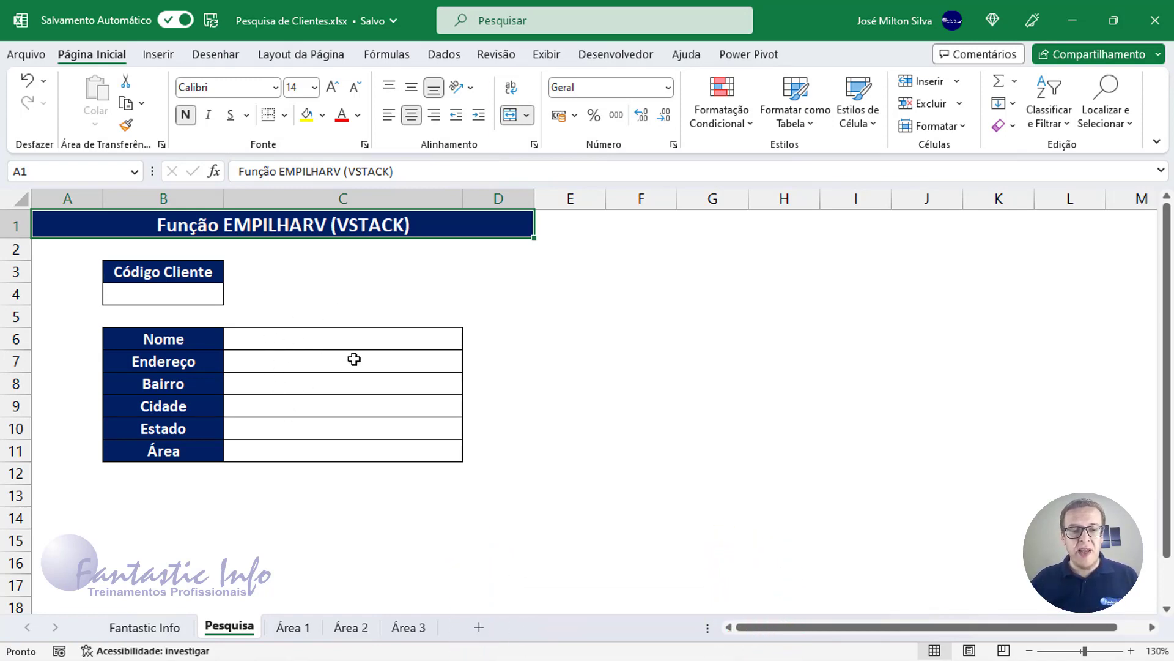
{"action": "left_click", "coordinate": [175, 277]}
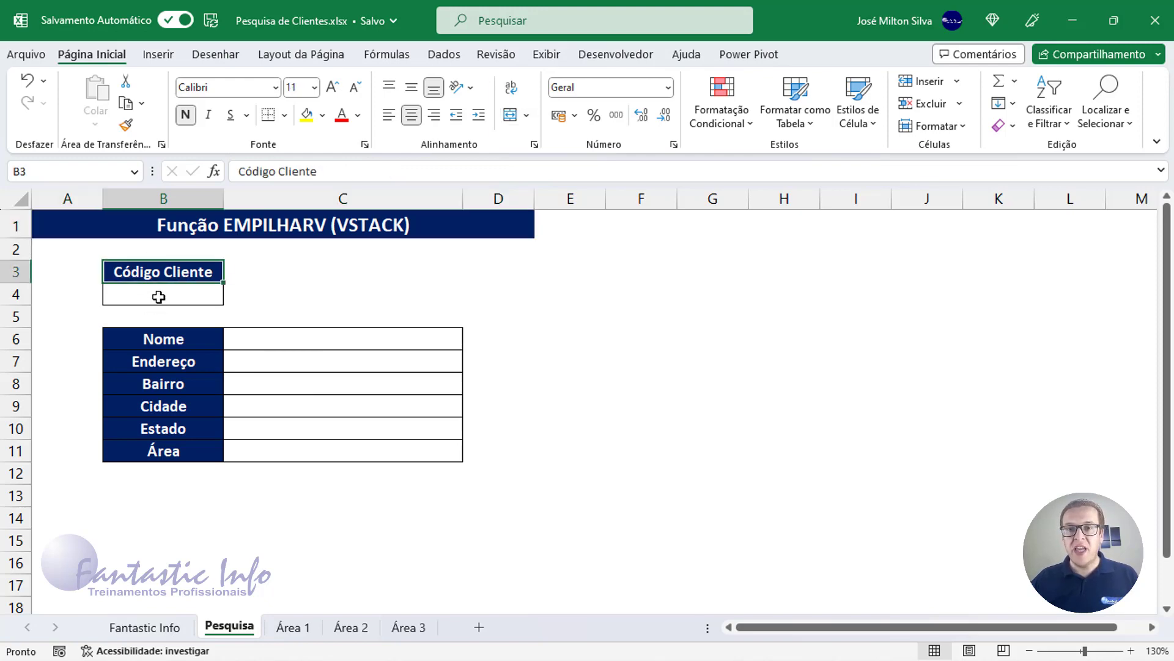
{"action": "left_click", "coordinate": [158, 297]}
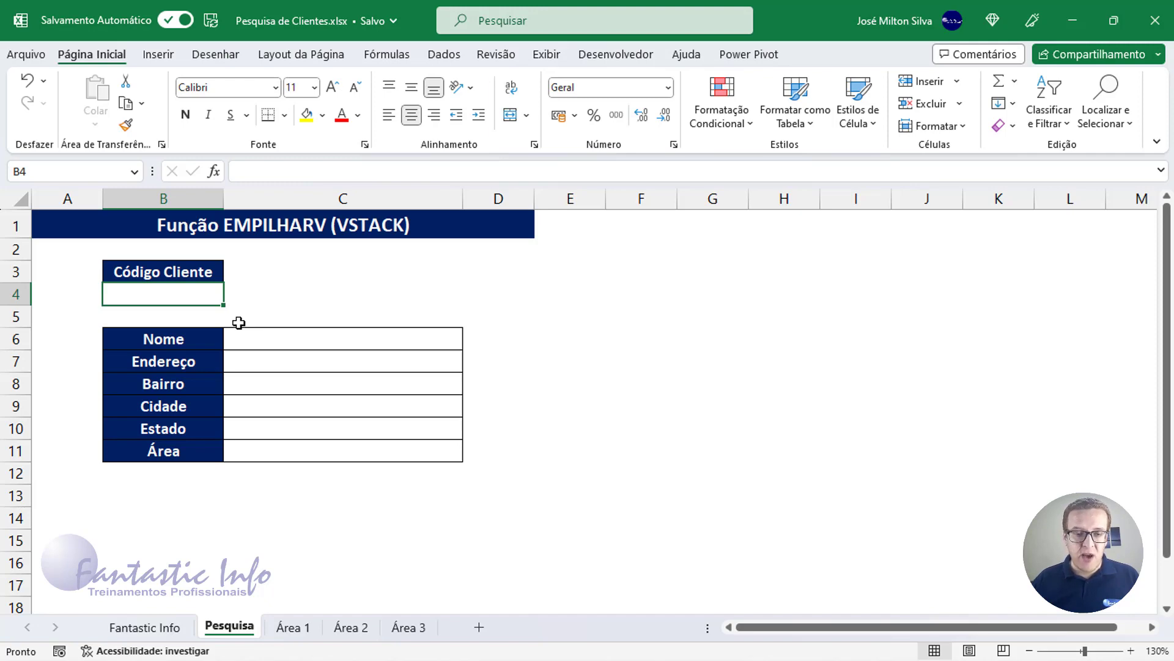
{"action": "type", "text": "9"}
{"action": "key", "text": "Return"}
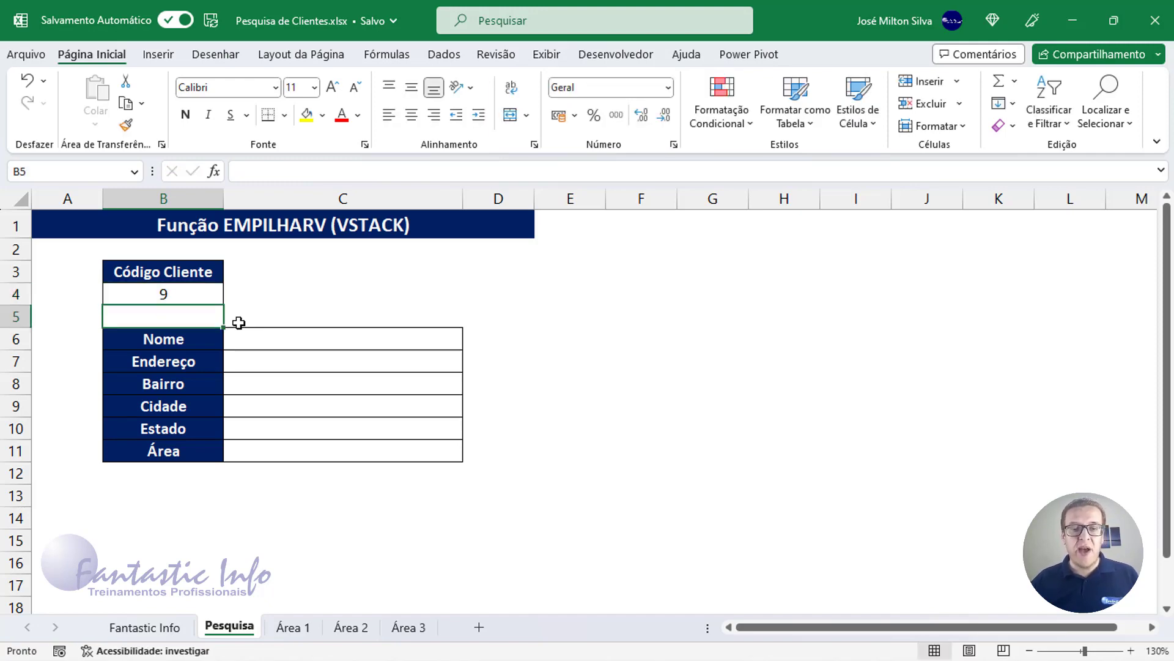
{"action": "left_click", "coordinate": [305, 339]}
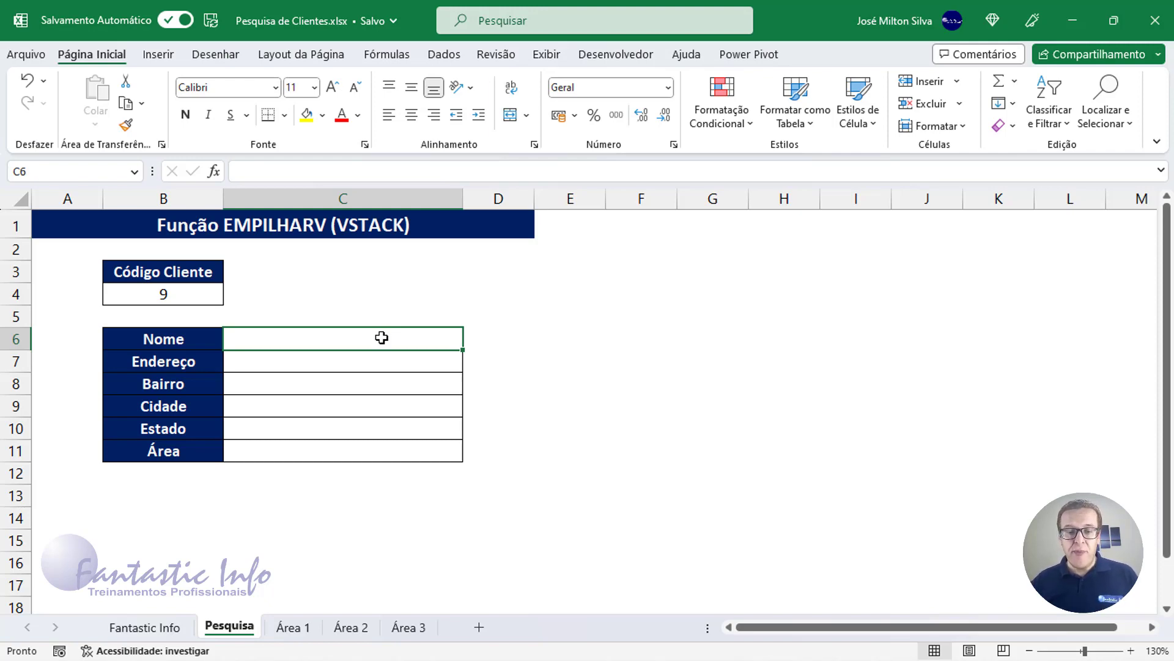
- Add a new worksheet after Pesquisa and copy the header row A1:G1 of Área 1 into its first row
{"action": "left_click", "coordinate": [479, 628]}
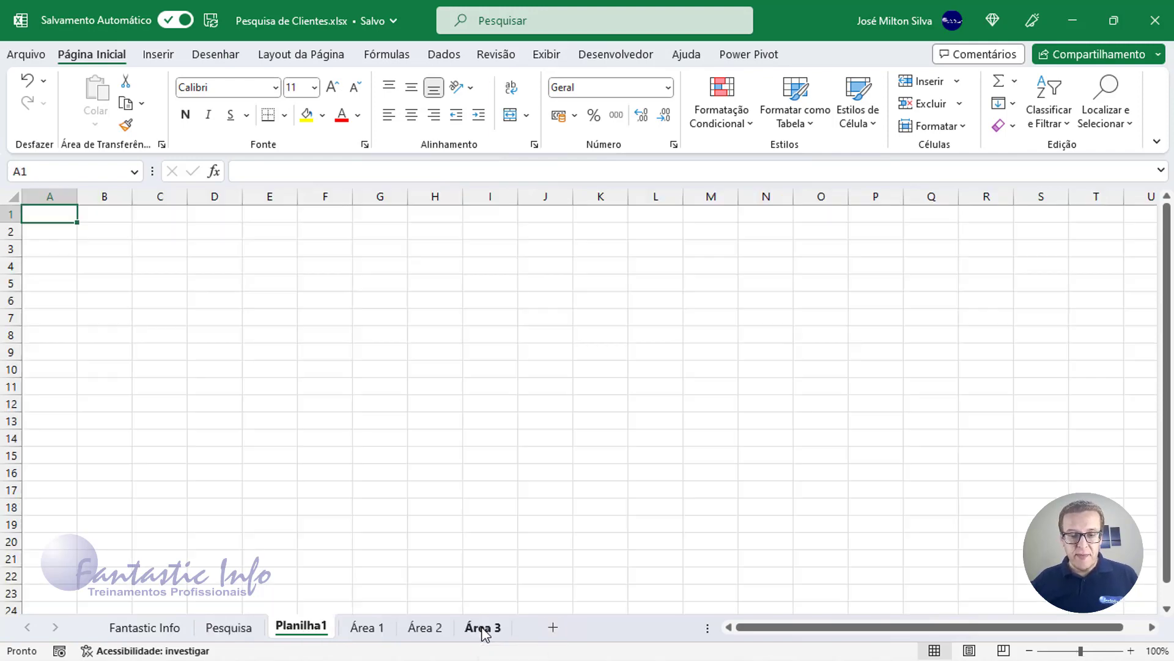
{"action": "left_click", "coordinate": [370, 628]}
{"action": "left_click", "coordinate": [54, 214]}
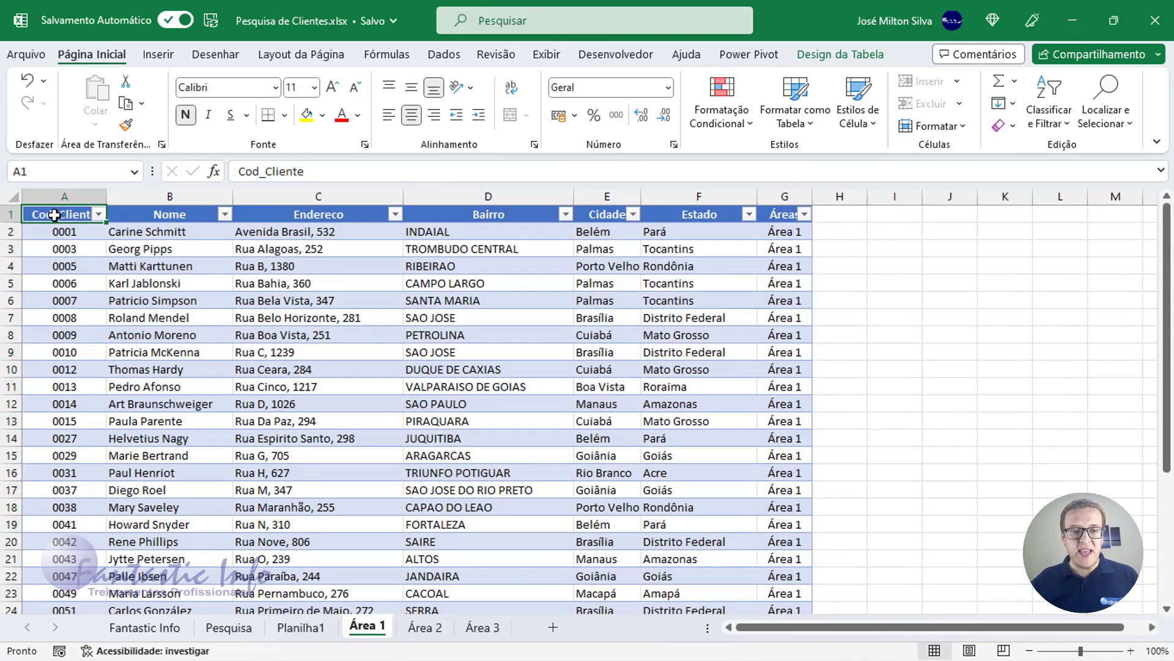
{"action": "left_click_drag", "start_coordinate": [54, 214], "coordinate": [779, 207]}
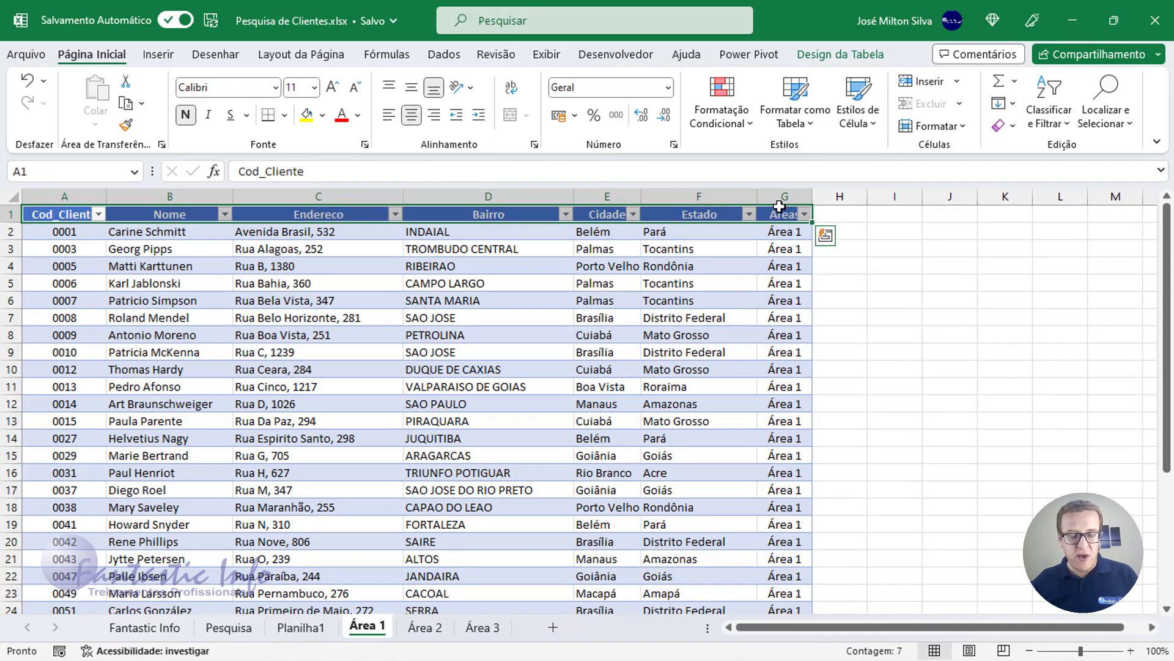
{"action": "key", "text": "ctrl+c"}
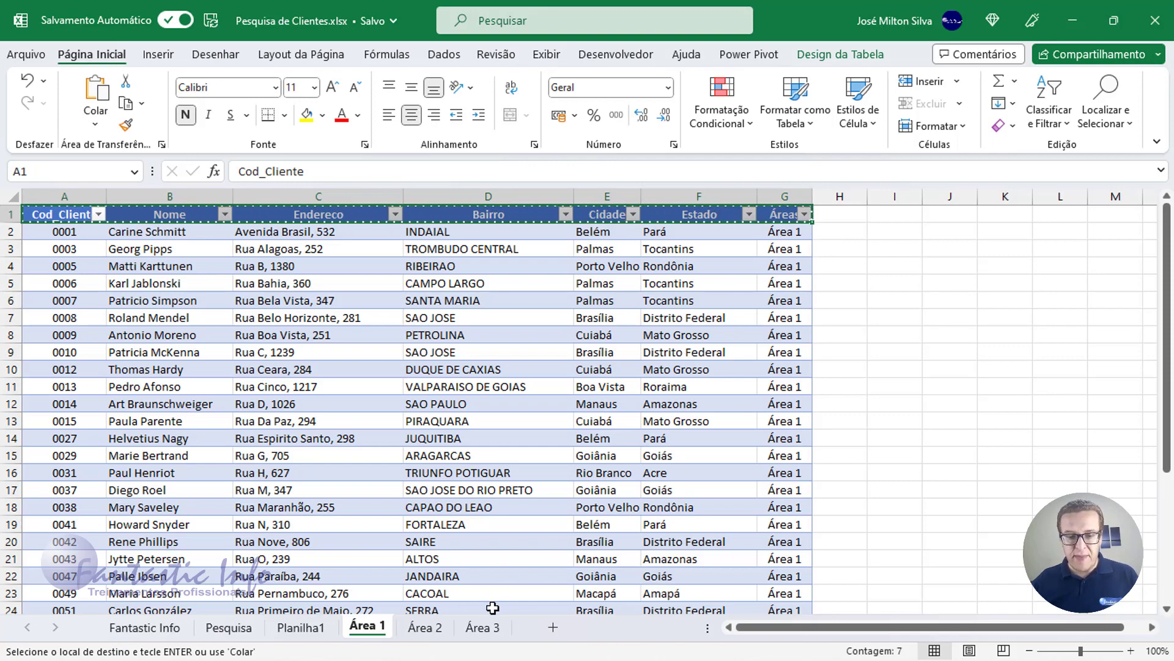
{"action": "left_click", "coordinate": [304, 626]}
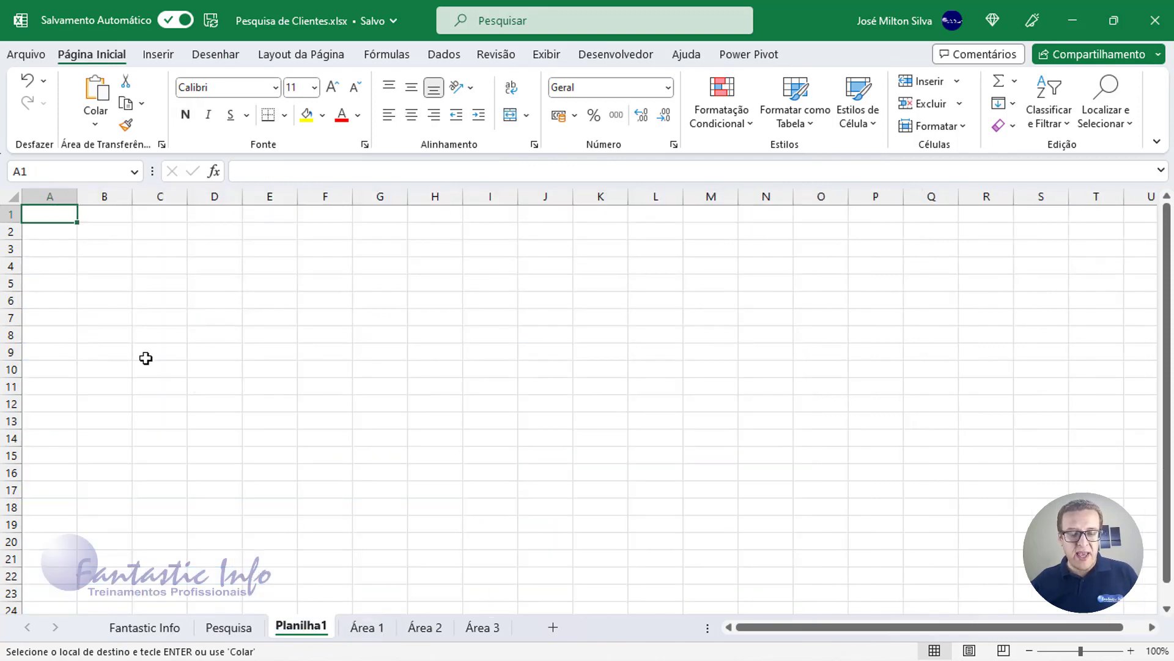
{"action": "key", "text": "ctrl+v"}
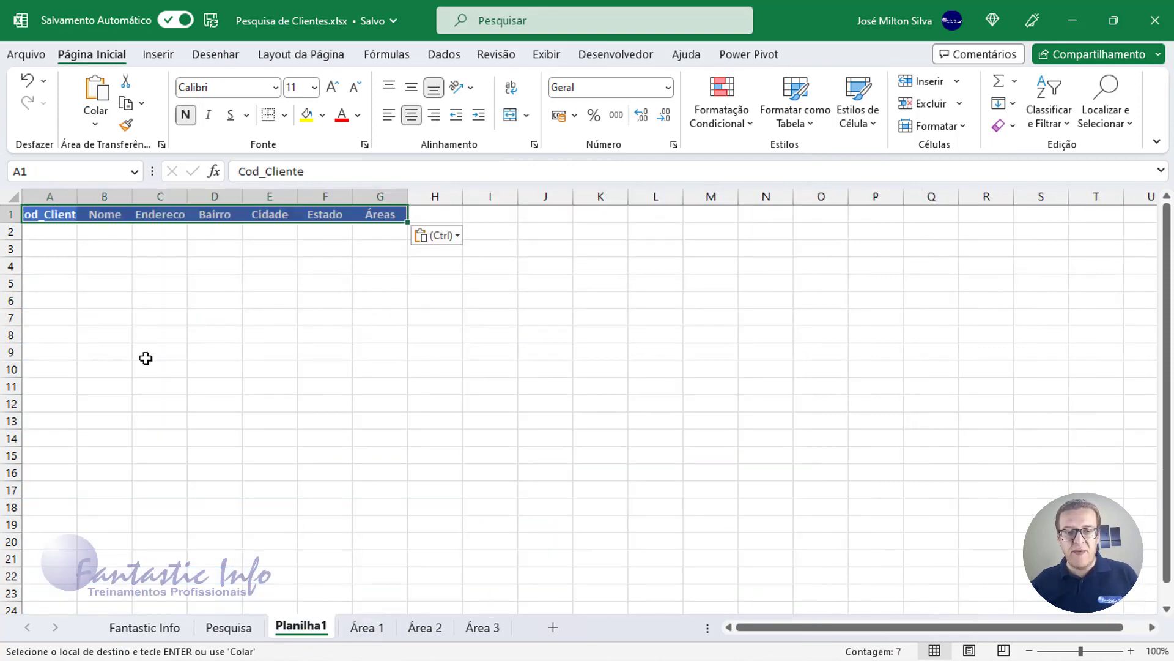
- Enter =EMPILHARV(Area1;Area2;Area3) in cell A2 of the new sheet to stack the three client tables below the header
{"action": "left_click", "coordinate": [47, 233]}
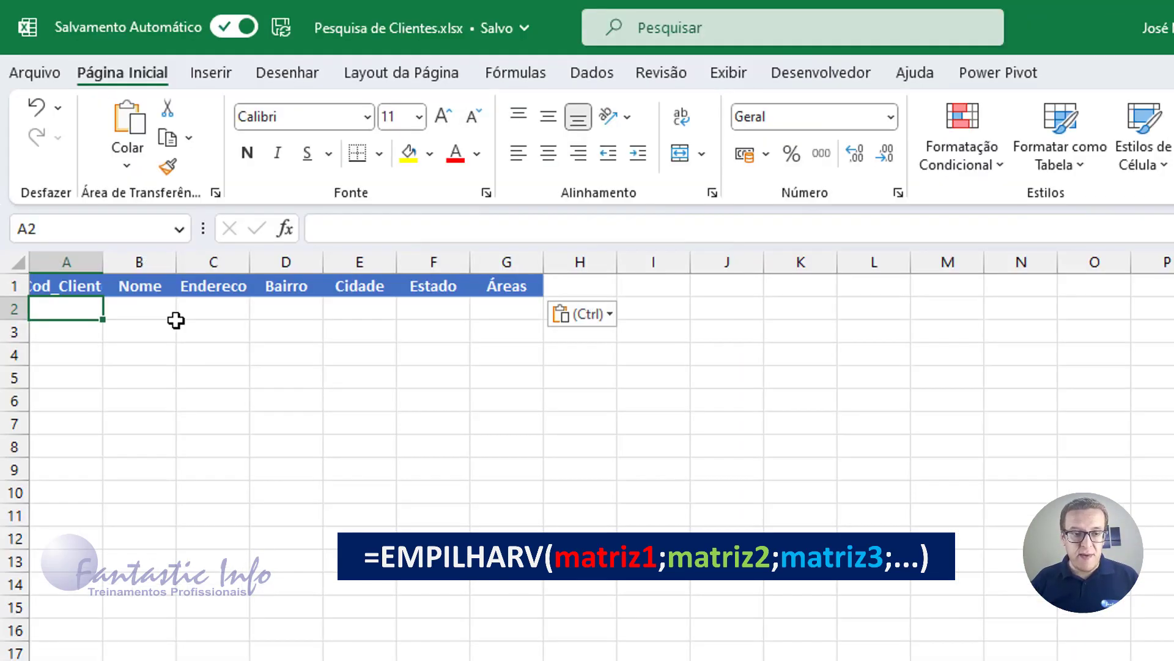
{"action": "type", "text": "="}
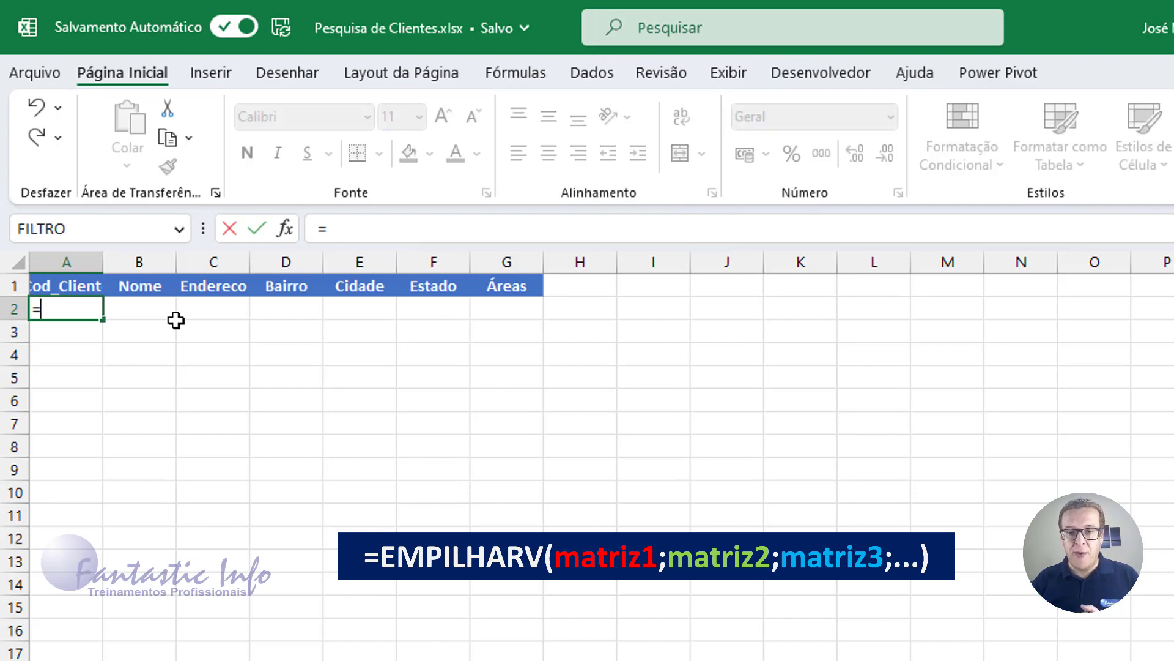
{"action": "type", "text": "empilhar"}
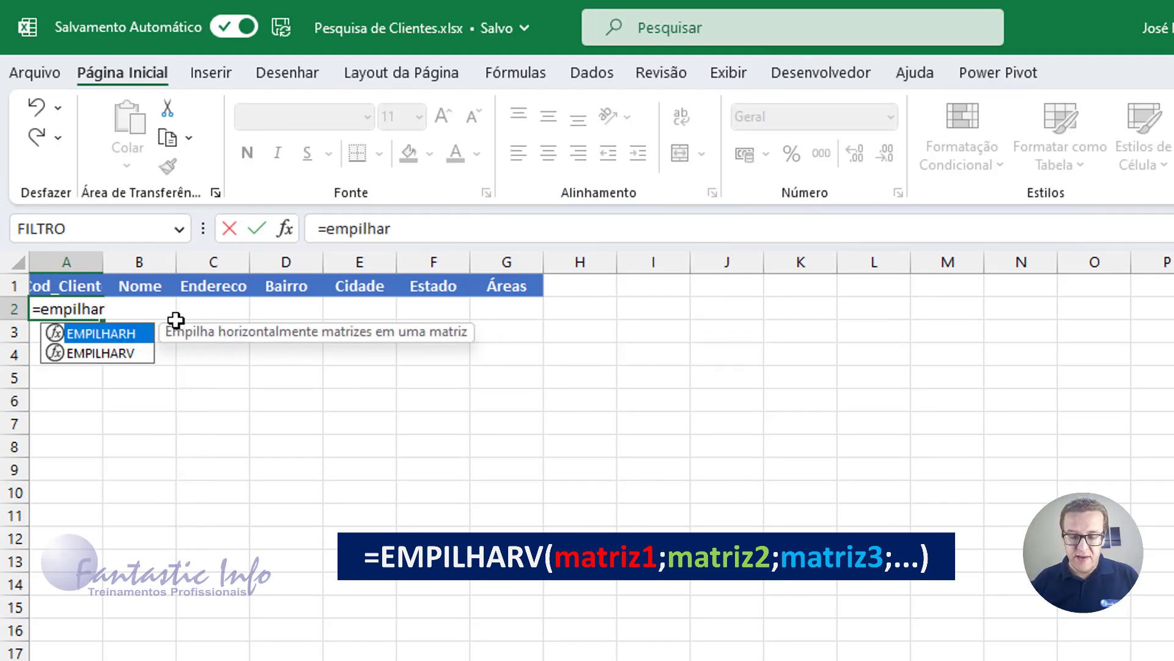
{"action": "key", "text": "Down"}
{"action": "key", "text": "Tab"}
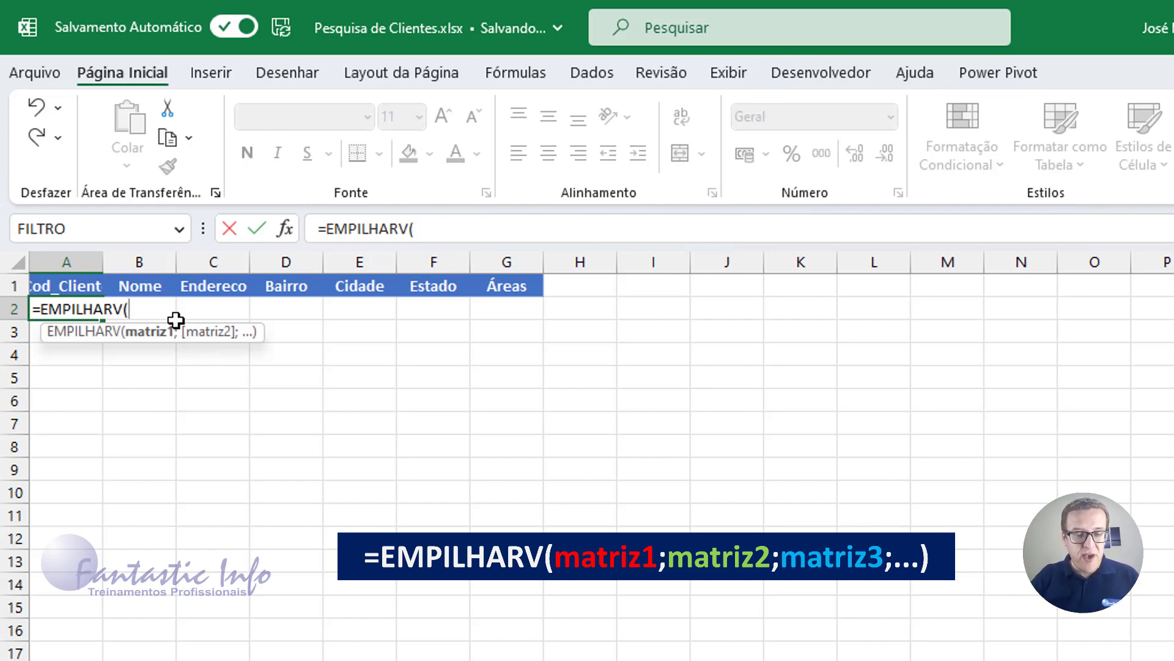
{"action": "type", "text": "Ar"}
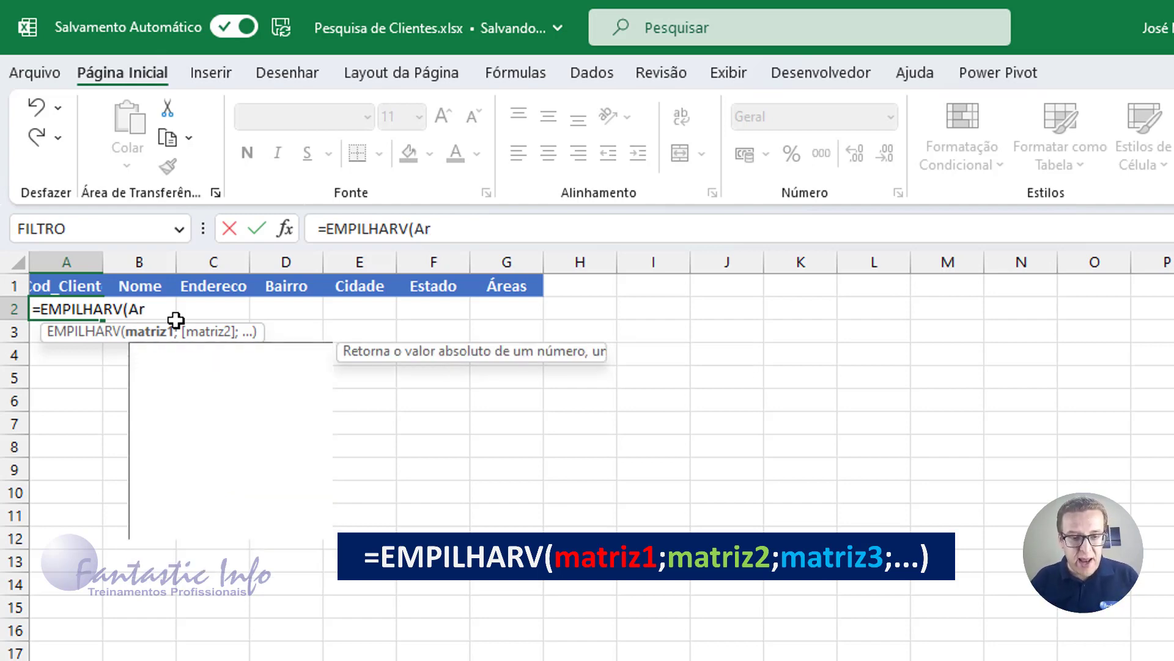
{"action": "type", "text": "e"}
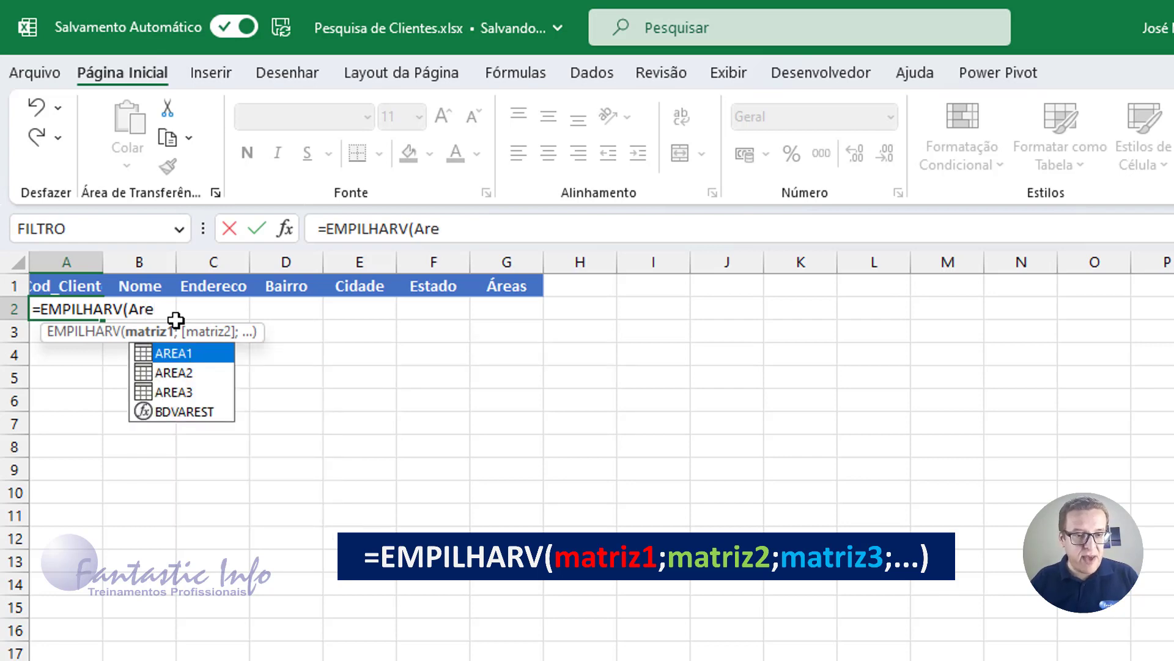
{"action": "type", "text": "a1;"}
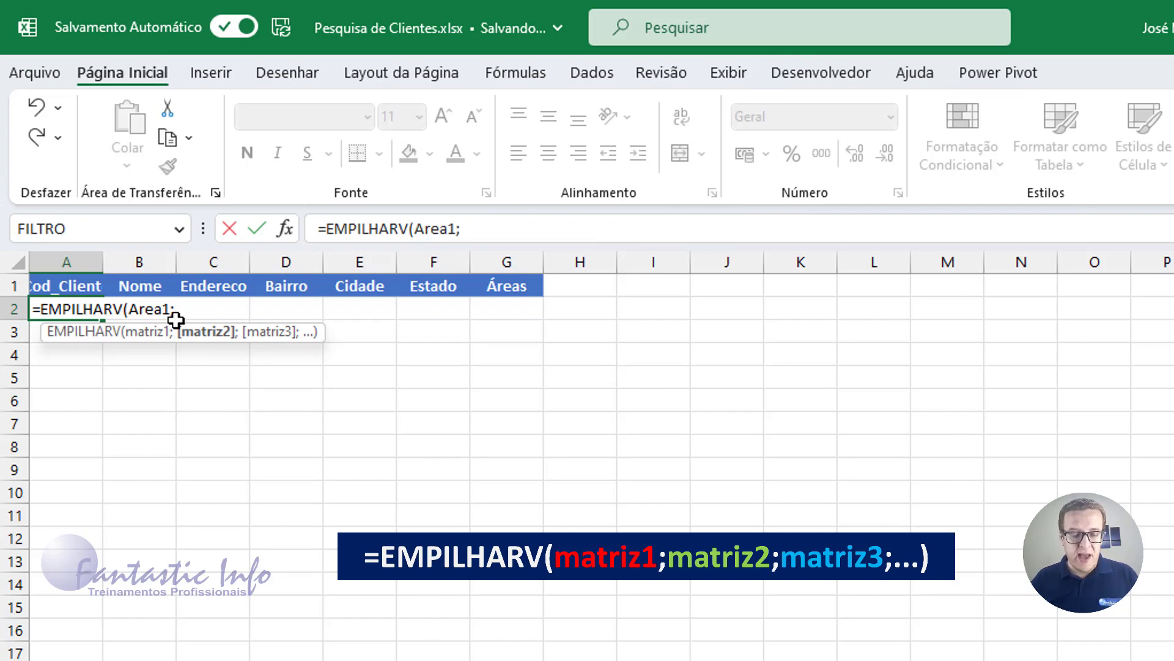
{"action": "type", "text": "Area"}
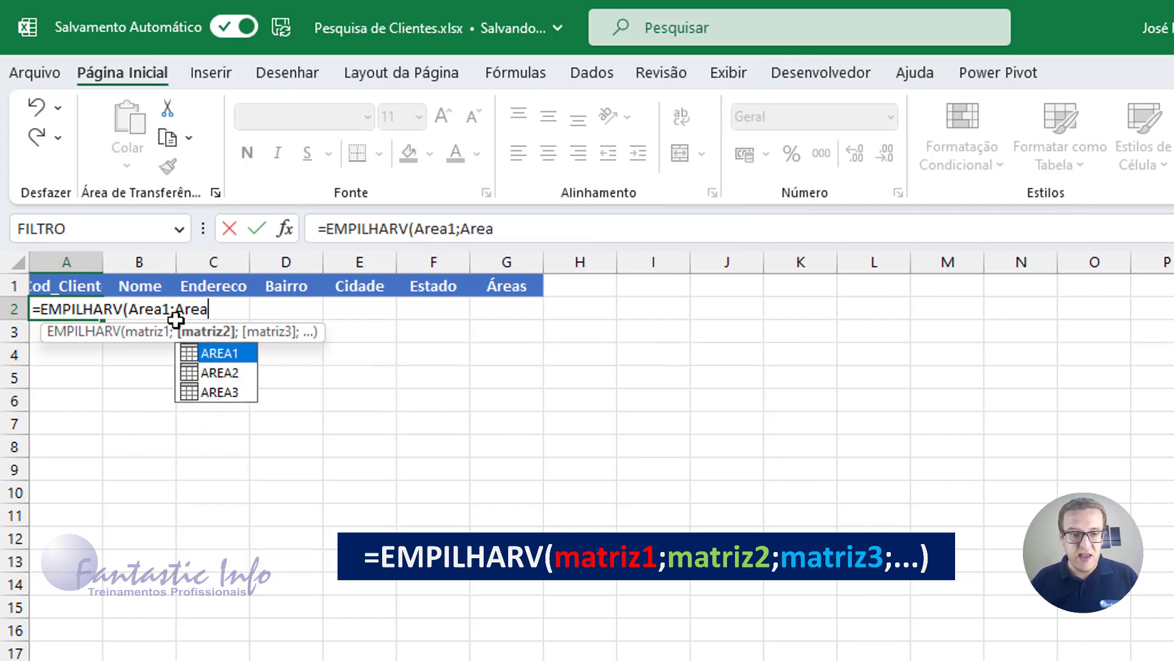
{"action": "type", "text": "2;"}
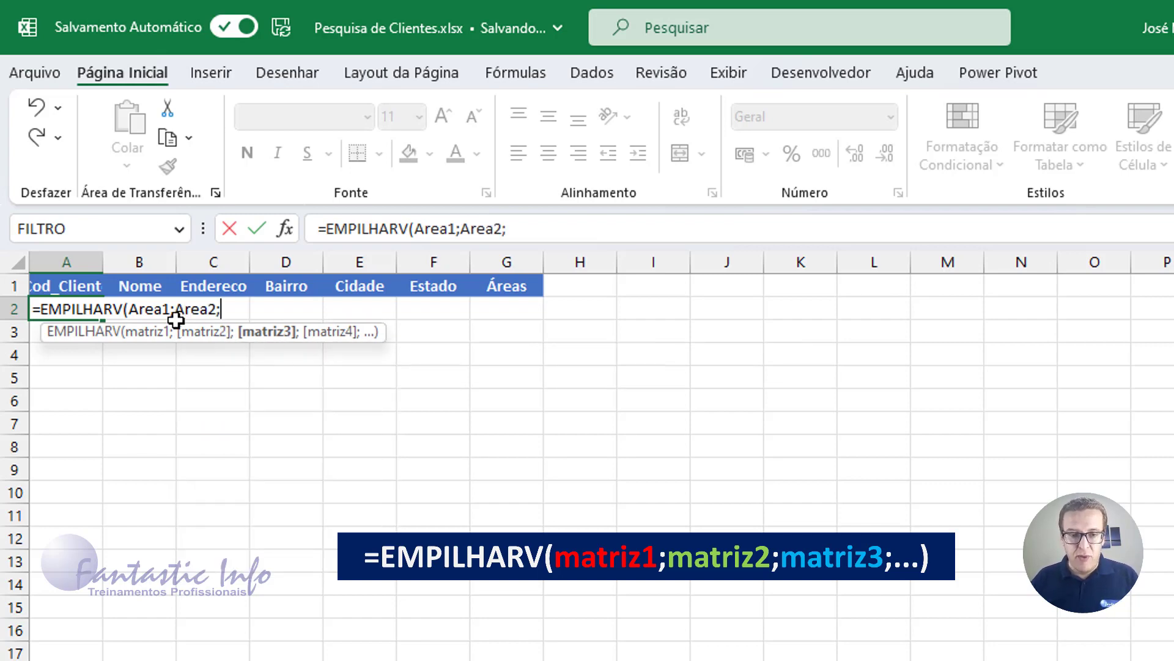
{"action": "type", "text": "ar"}
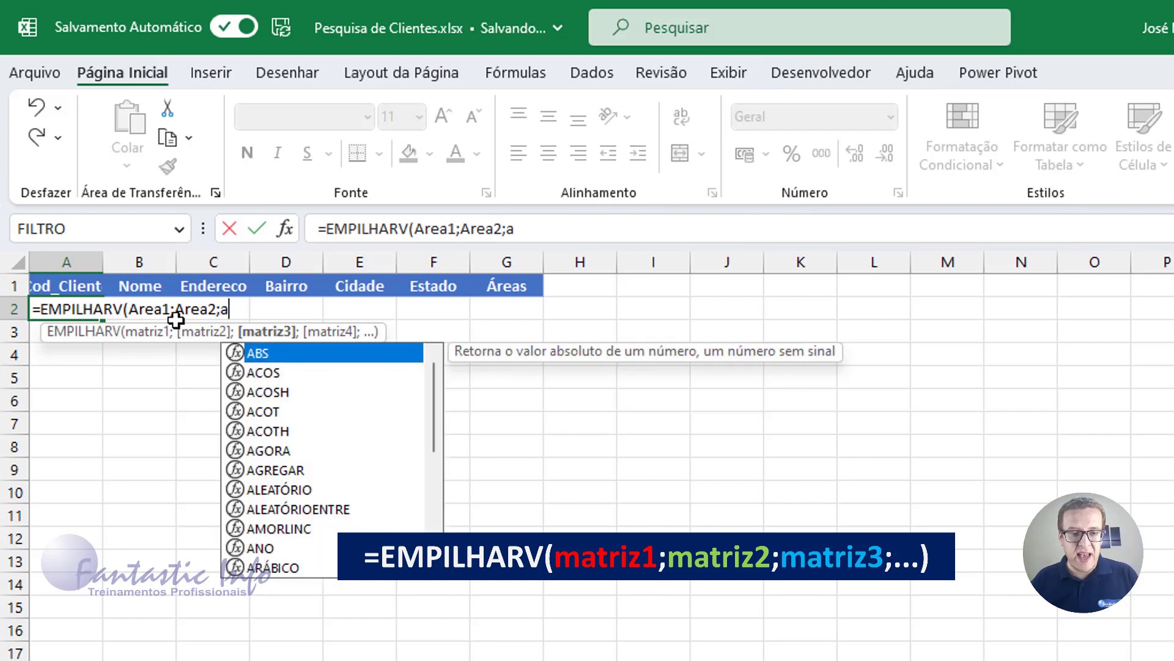
{"action": "key", "text": "BackSpace"}
{"action": "key", "text": "BackSpace"}
{"action": "type", "text": "Area"}
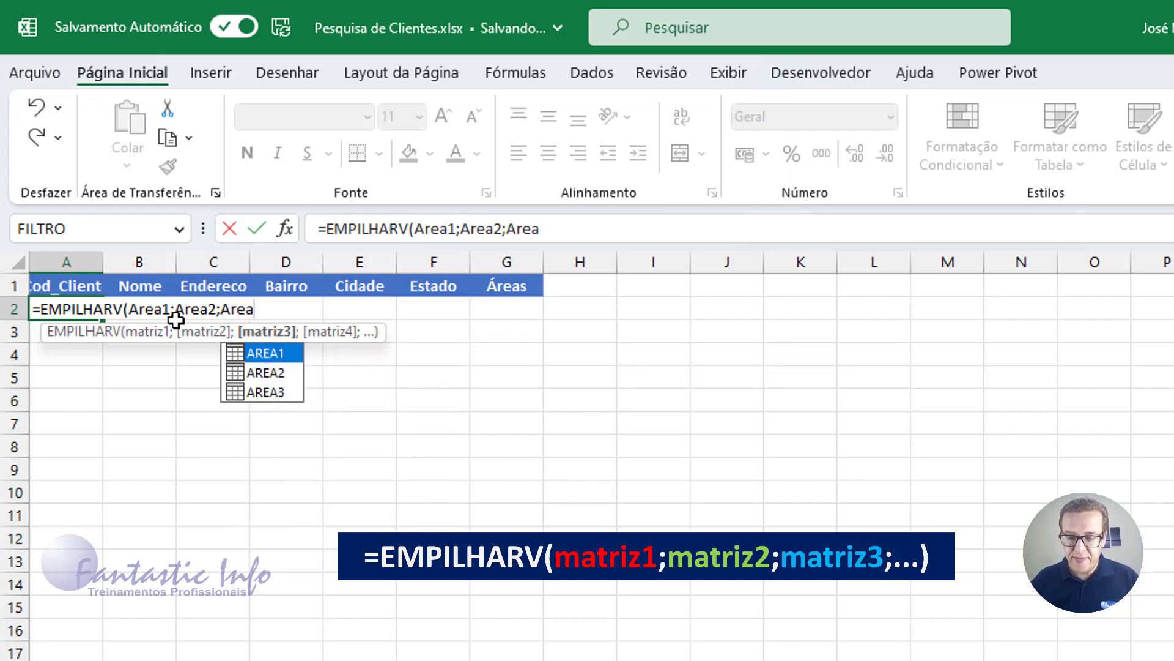
{"action": "type", "text": "3"}
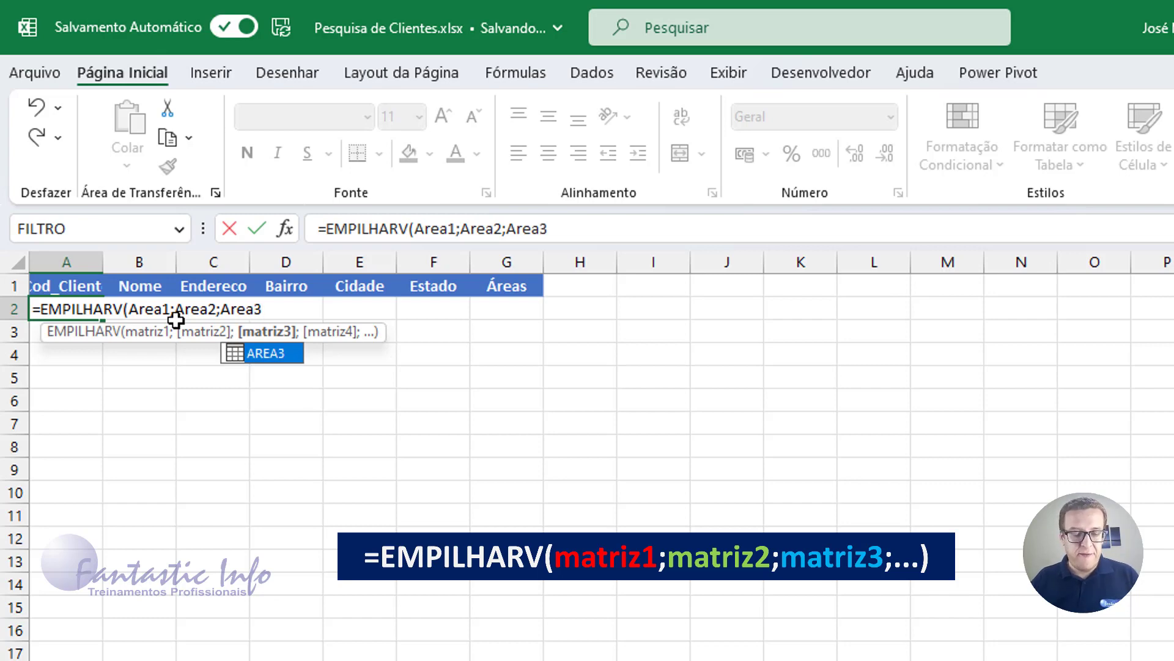
{"action": "type", "text": ")"}
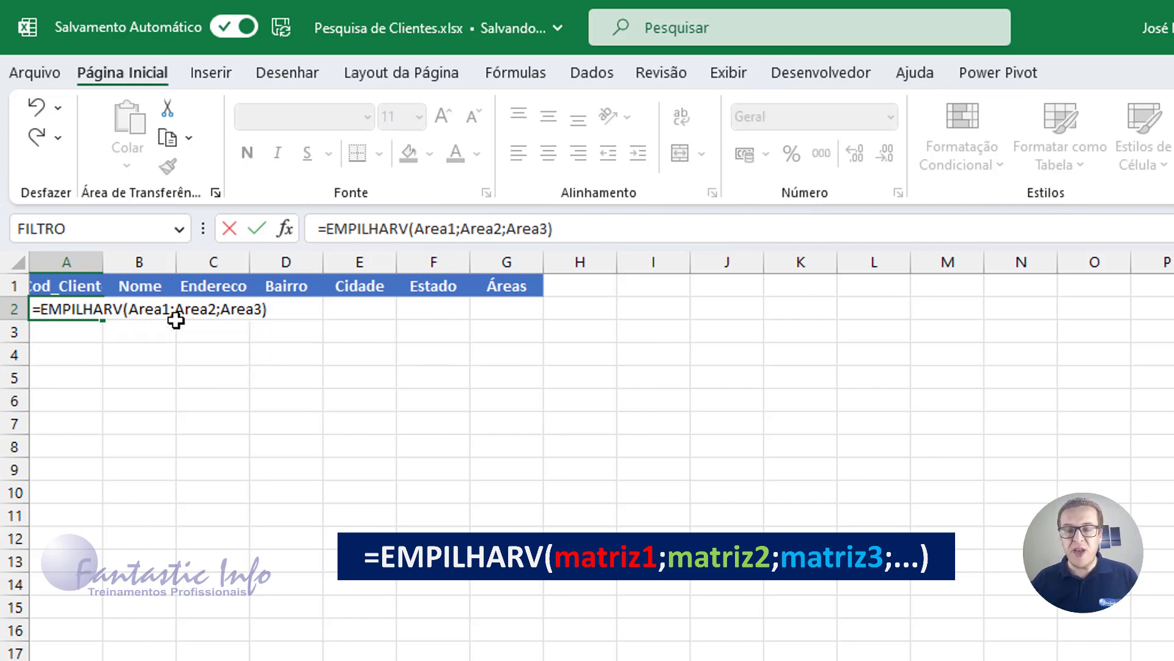
{"action": "key", "text": "Return"}
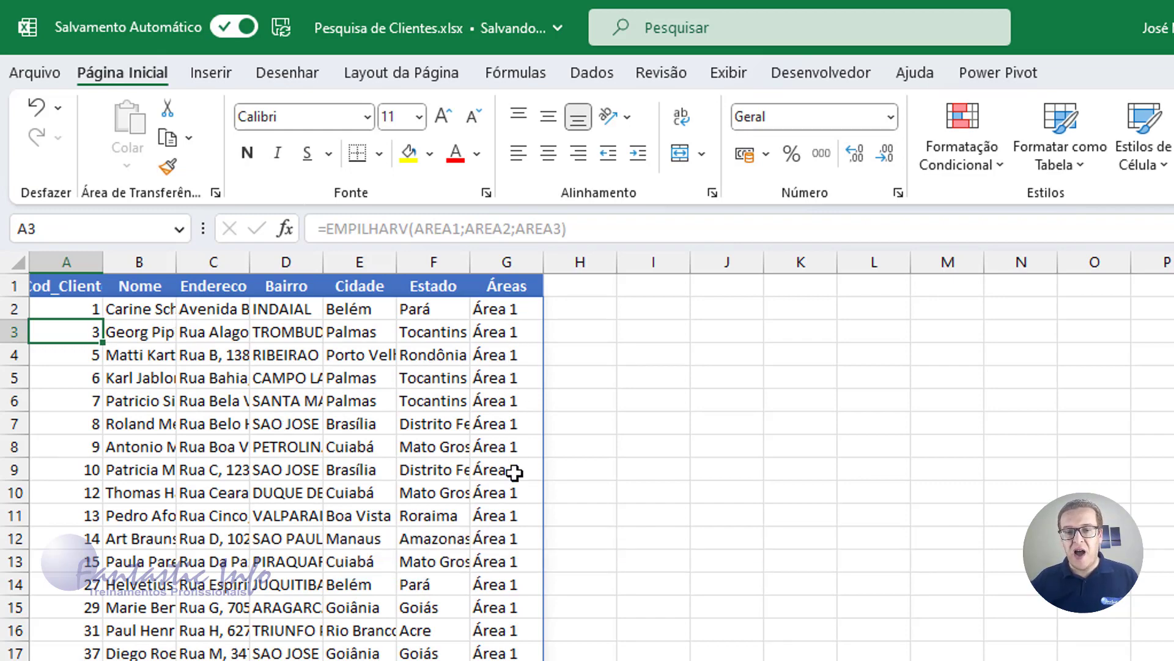
- Examine the stacked client rows and their Áreas values down the sheet, returning to the first row
{"action": "scroll", "coordinate": [515, 474], "scroll_direction": "down", "scroll_amount": 11}
{"action": "scroll", "coordinate": [512, 583], "scroll_direction": "down", "scroll_amount": 2}
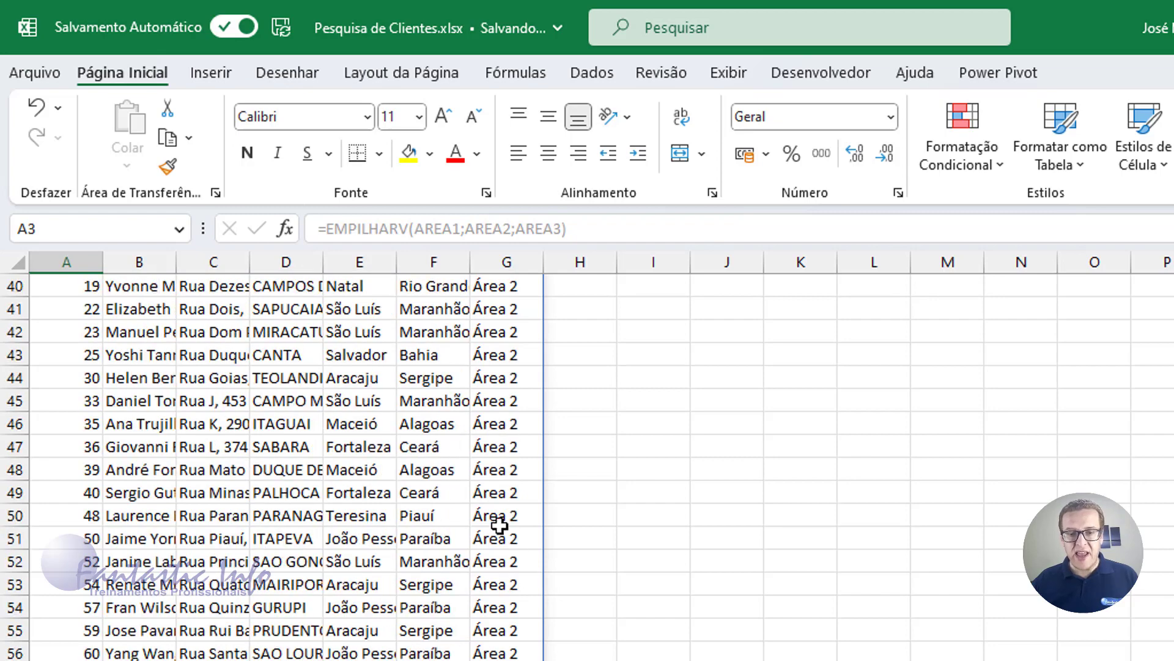
{"action": "left_click_drag", "start_coordinate": [519, 424], "coordinate": [506, 590]}
{"action": "scroll", "coordinate": [506, 590], "scroll_direction": "down", "scroll_amount": 7}
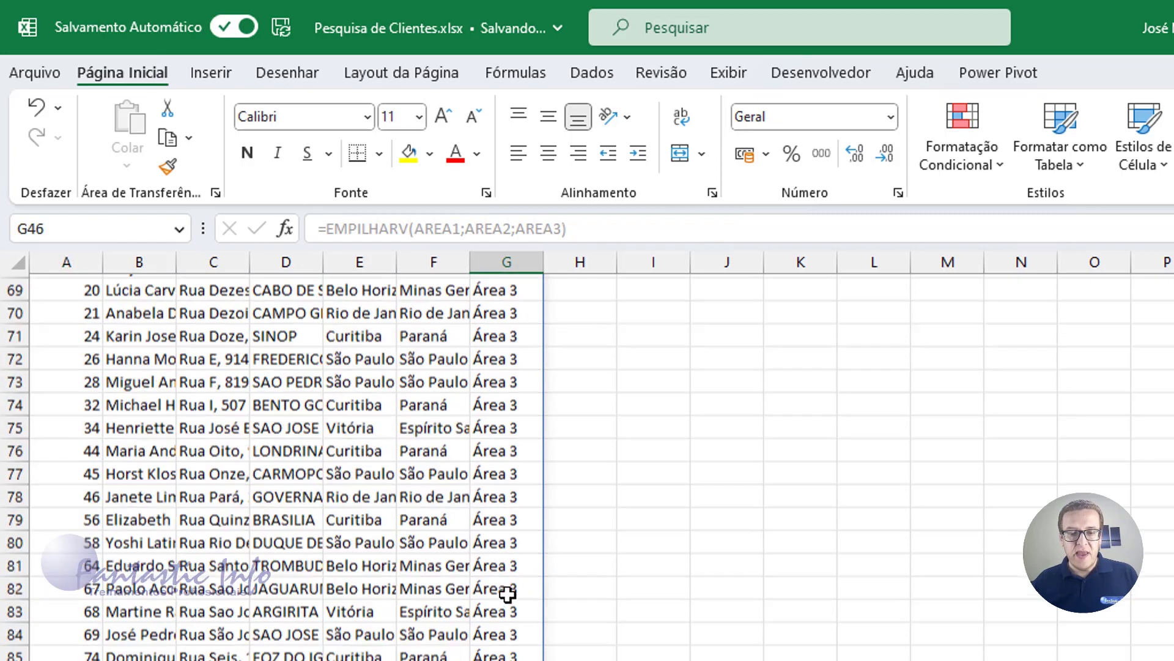
{"action": "left_click_drag", "start_coordinate": [516, 471], "coordinate": [511, 649]}
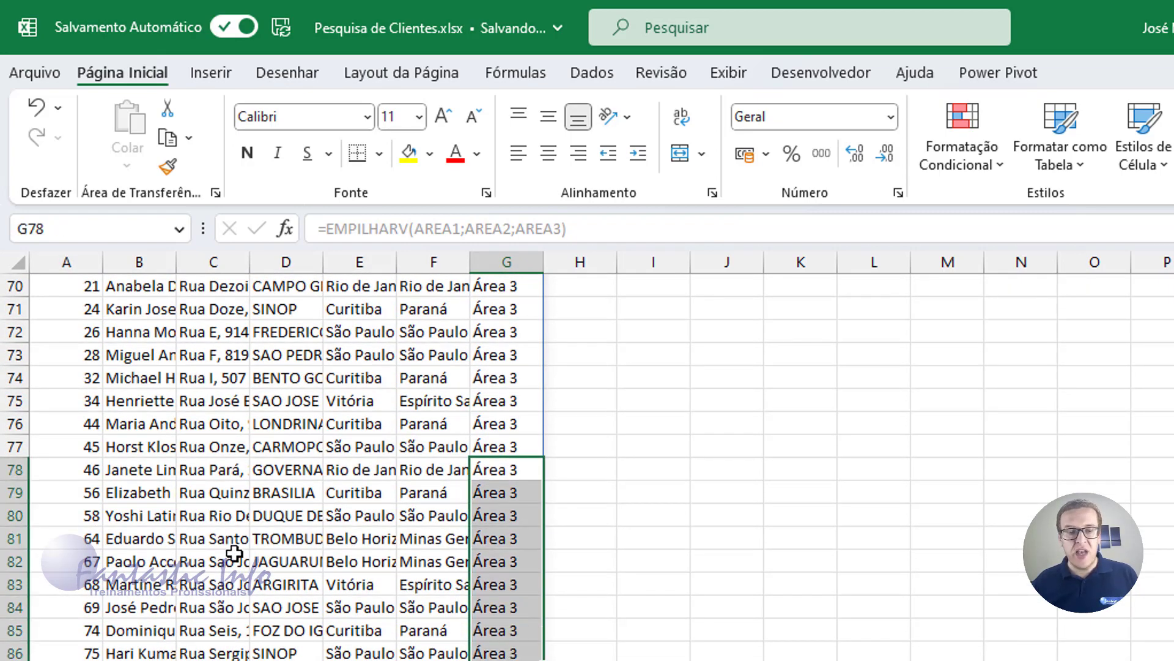
{"action": "scroll", "coordinate": [232, 553], "scroll_direction": "up", "scroll_amount": 13}
{"action": "scroll", "coordinate": [232, 552], "scroll_direction": "up", "scroll_amount": 10}
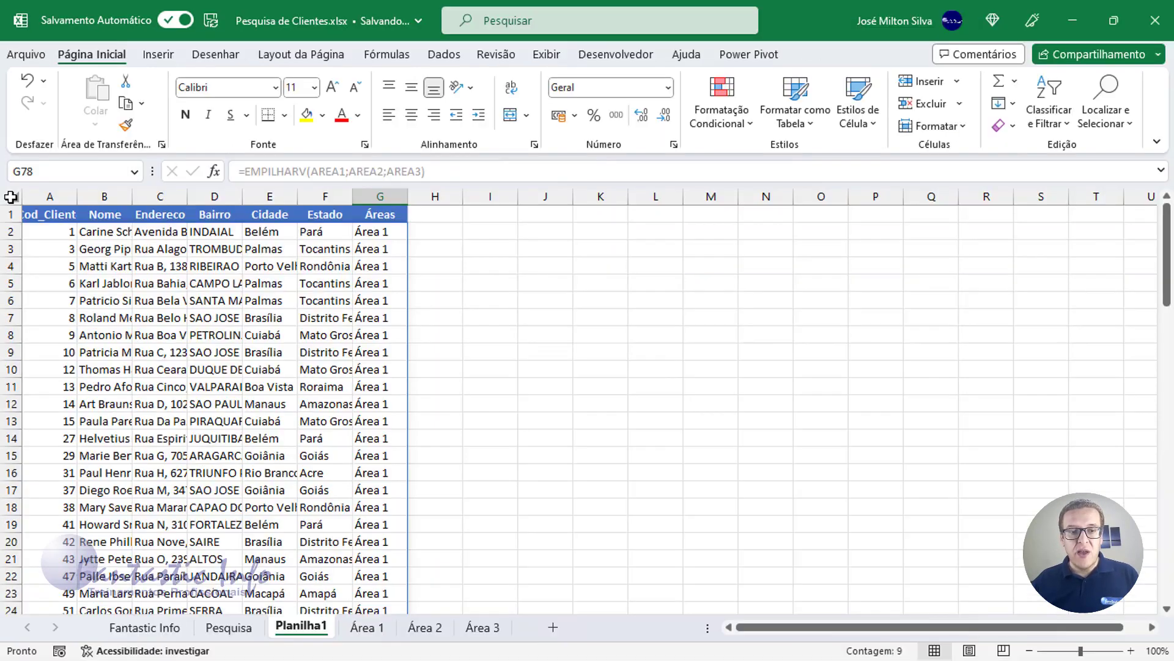
- Fit all column widths of the new sheet to their contents and review the stacked list down to its end
{"action": "left_click", "coordinate": [11, 196]}
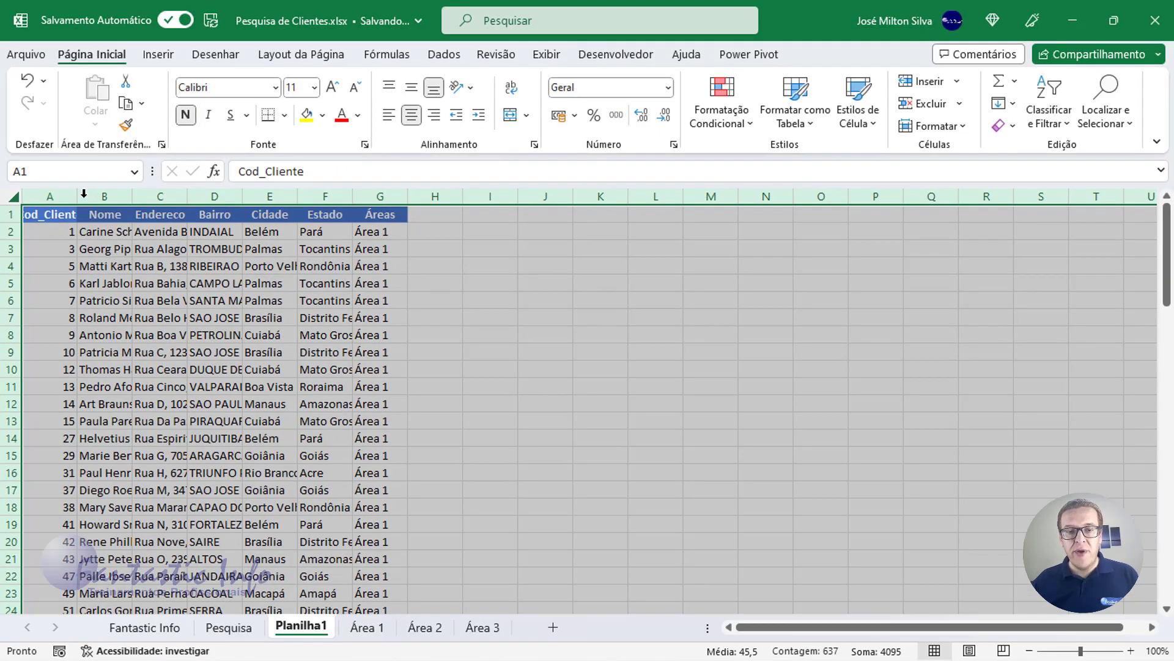
{"action": "double_click", "coordinate": [77, 196]}
{"action": "left_click", "coordinate": [298, 300]}
{"action": "scroll", "coordinate": [770, 367], "scroll_direction": "down", "scroll_amount": 12}
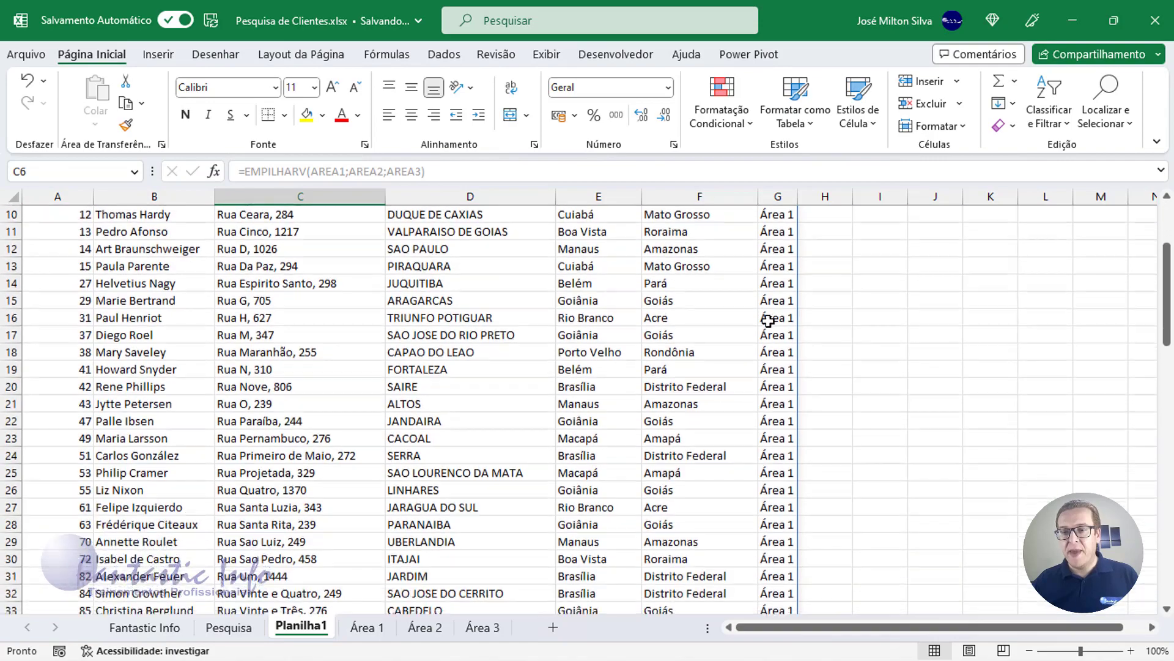
{"action": "scroll", "coordinate": [769, 440], "scroll_direction": "down", "scroll_amount": 17}
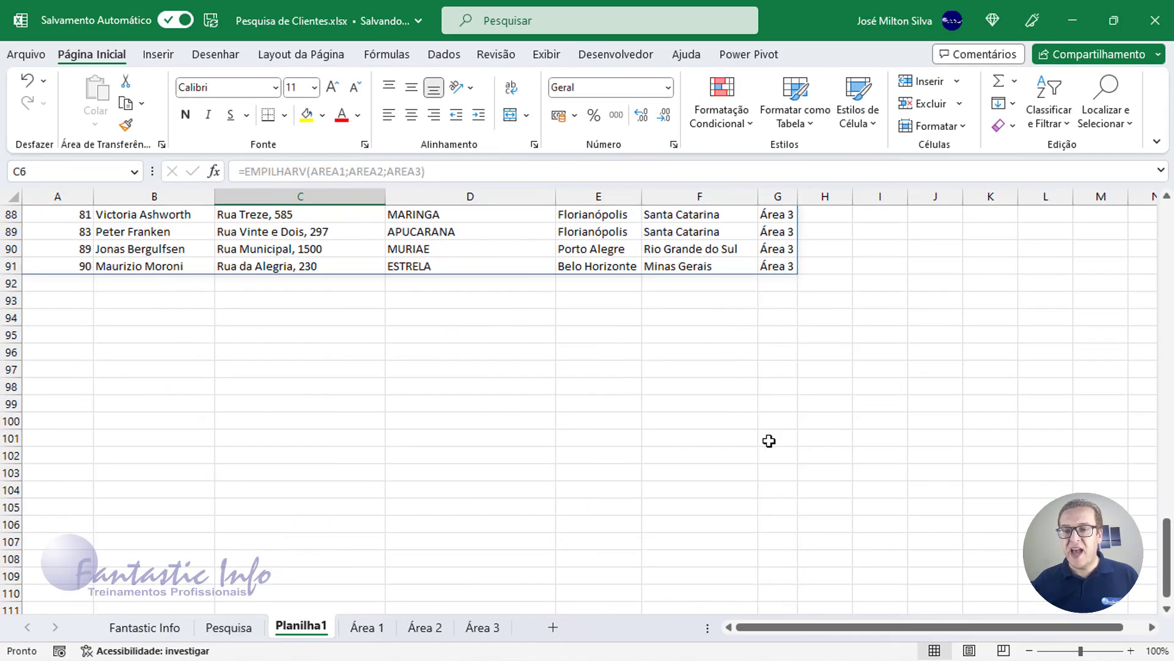
{"action": "scroll", "coordinate": [501, 350], "scroll_direction": "up", "scroll_amount": 20}
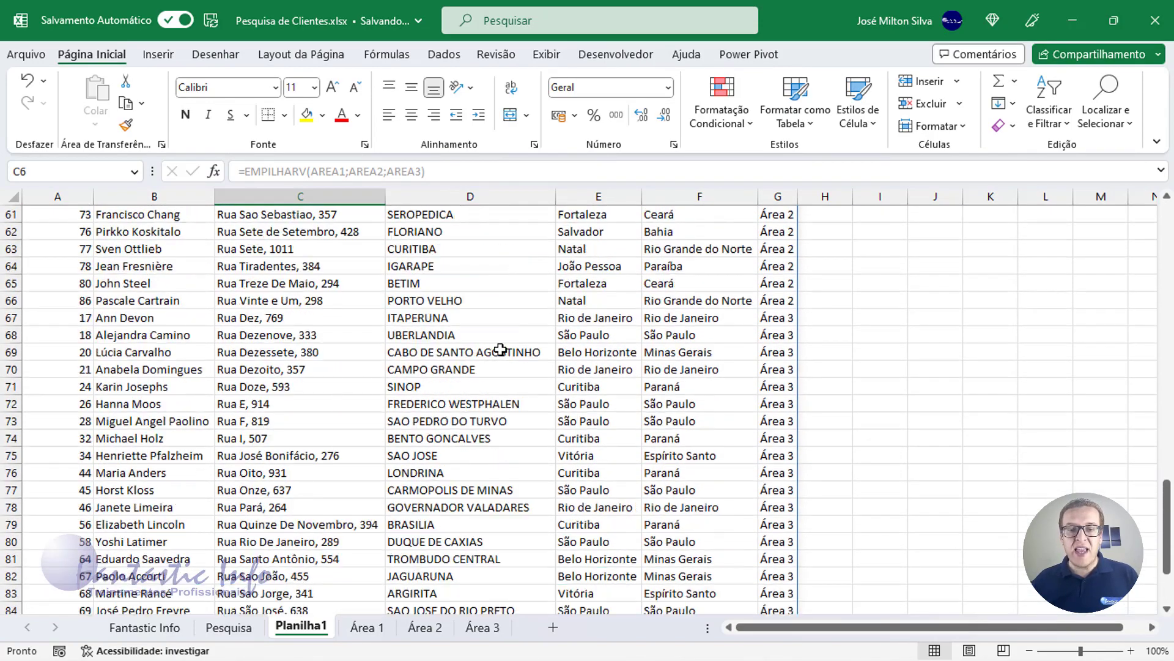
{"action": "scroll", "coordinate": [500, 349], "scroll_direction": "up", "scroll_amount": 8}
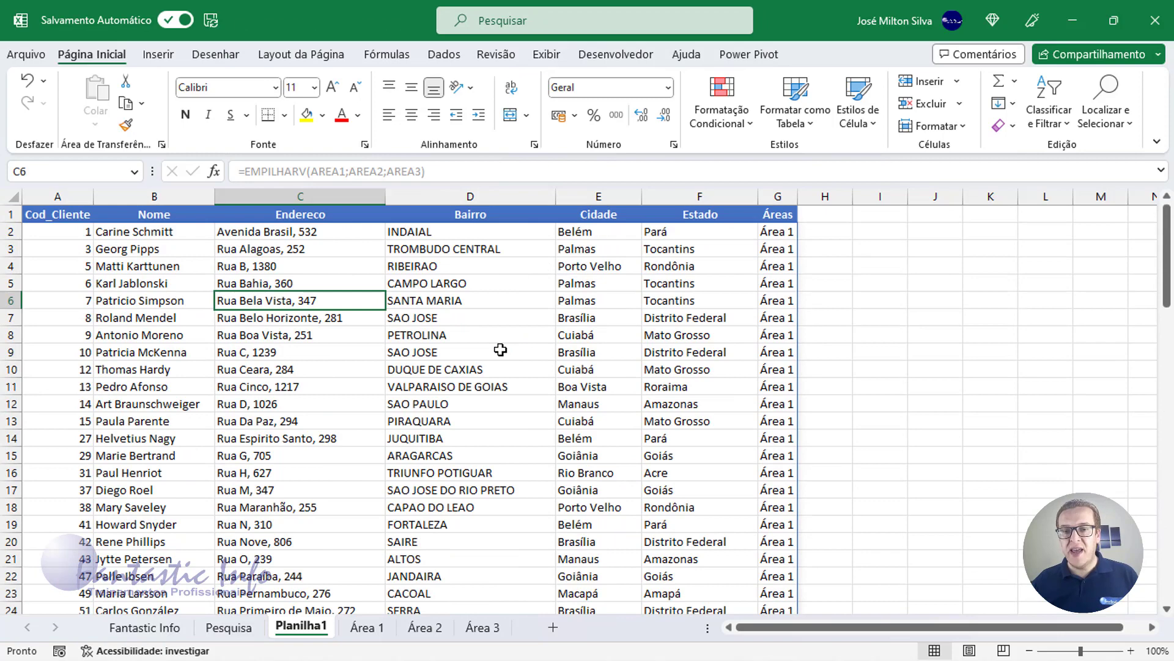
{"action": "left_click", "coordinate": [66, 236]}
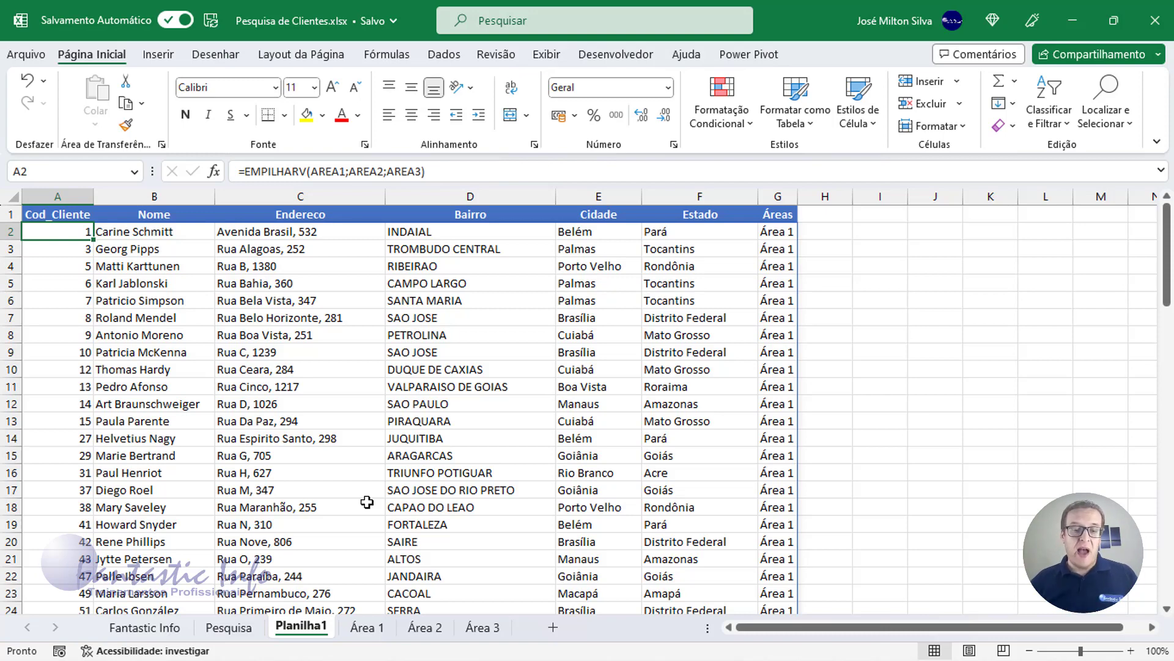
- Delete the Planilha1 sheet permanently
{"action": "right_click", "coordinate": [314, 630]}
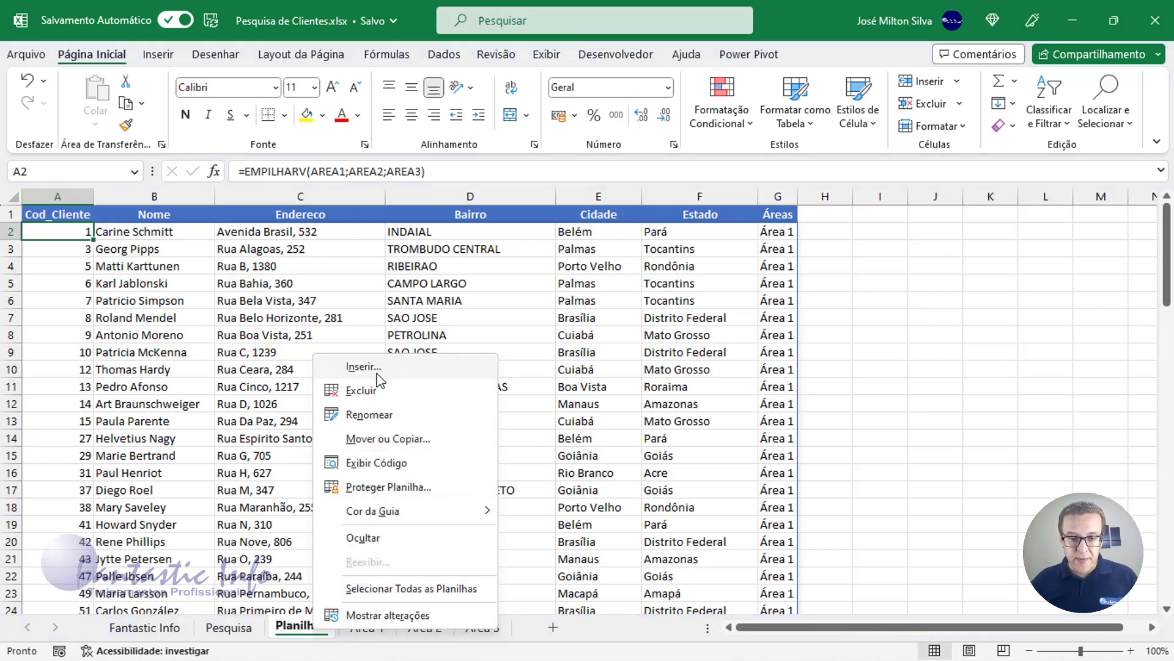
{"action": "left_click", "coordinate": [379, 390]}
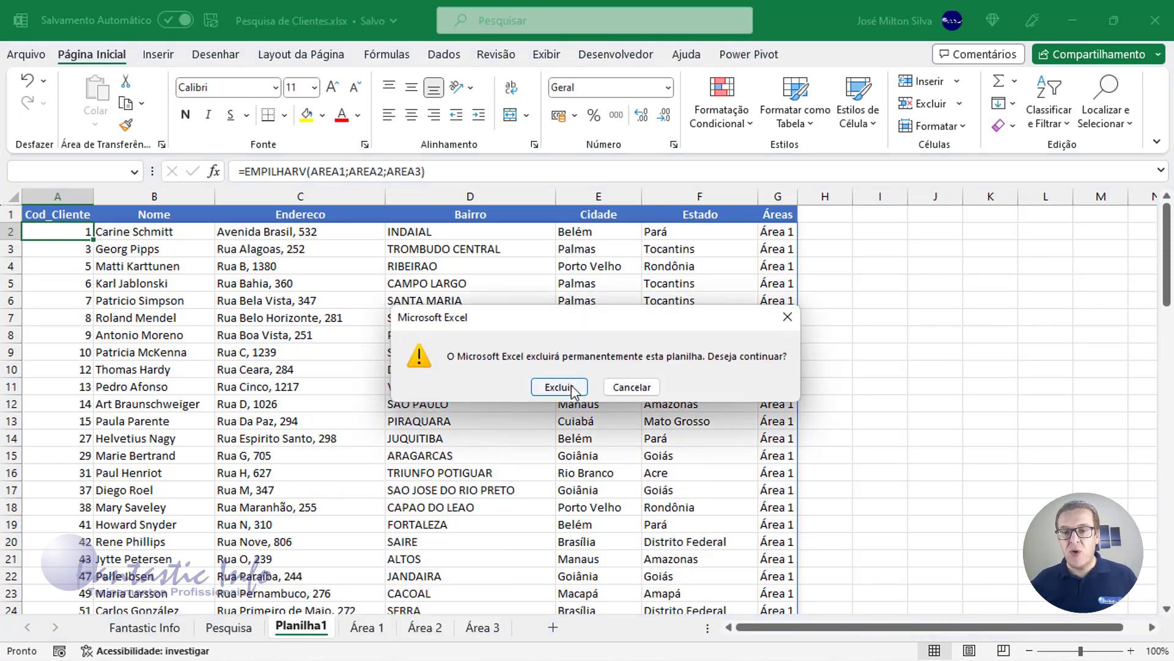
{"action": "left_click", "coordinate": [573, 387]}
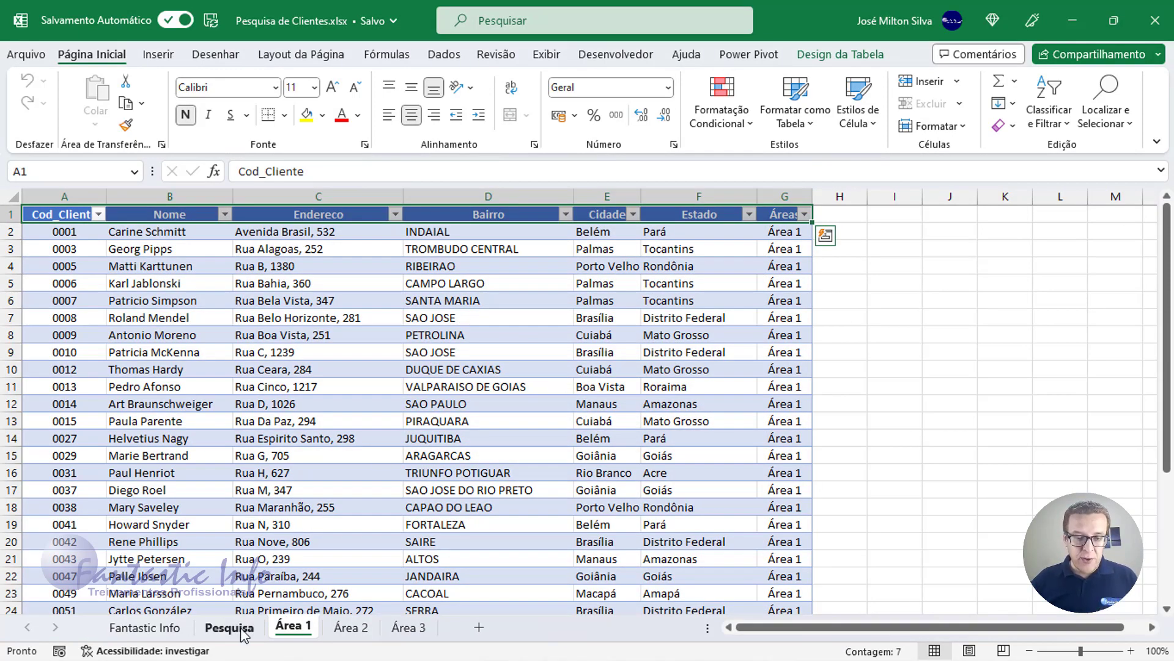
- Start a PROCV formula in cell C6 of the Pesquisa sheet with client code cell B4 as the lookup value
{"action": "left_click", "coordinate": [229, 628]}
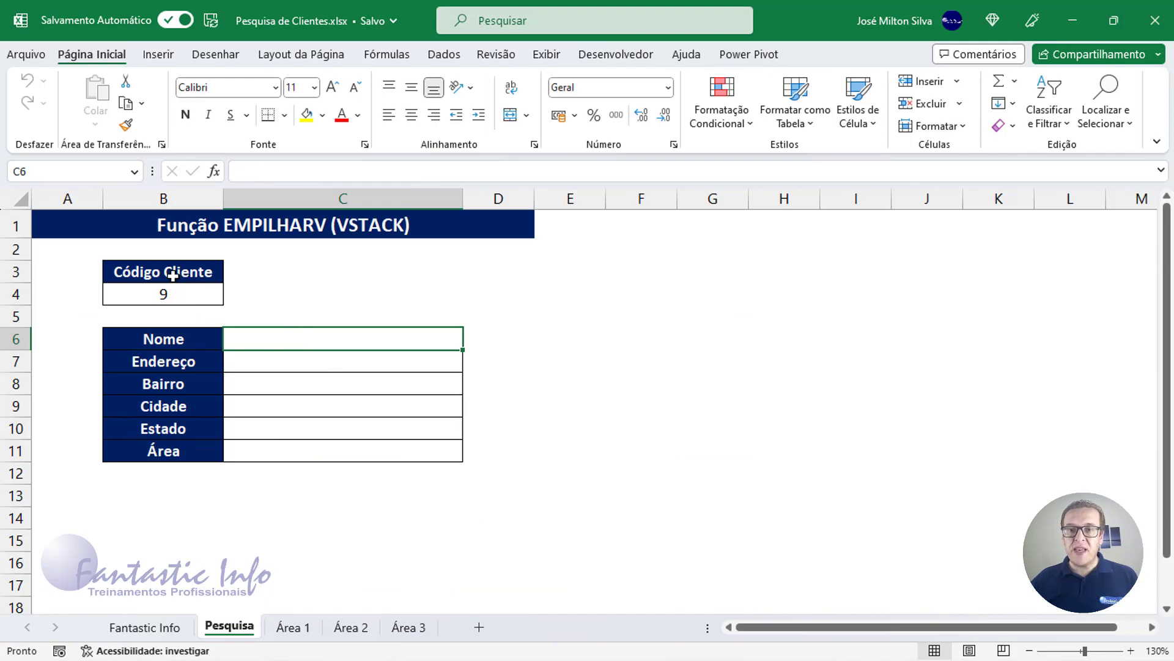
{"action": "left_click", "coordinate": [194, 293]}
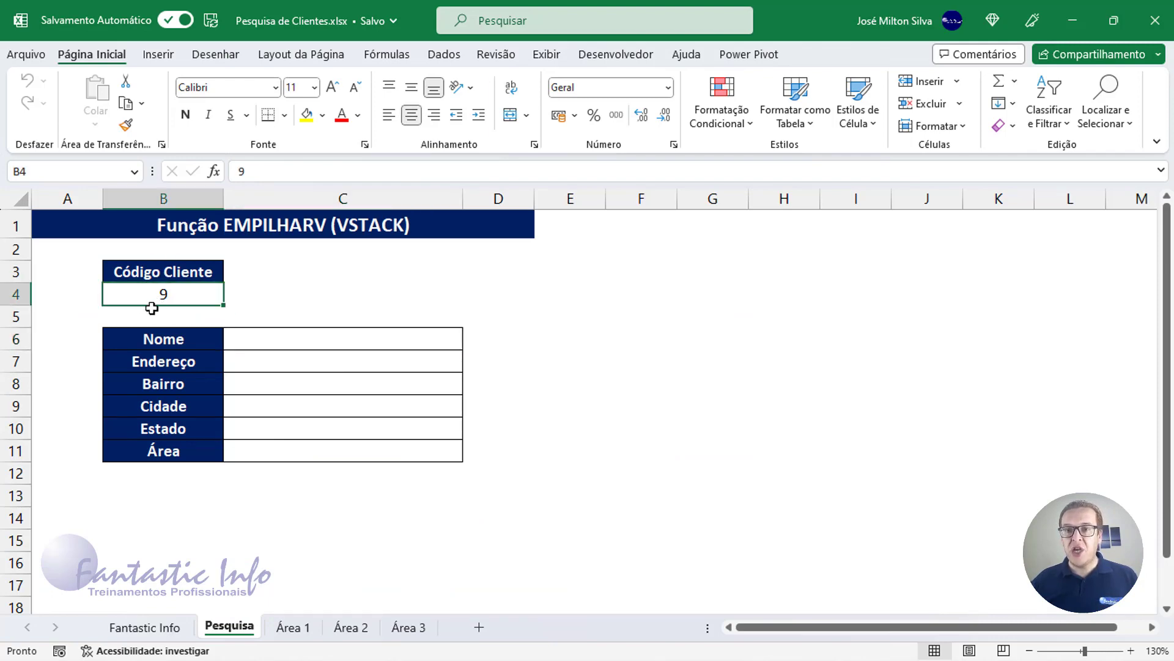
{"action": "left_click", "coordinate": [278, 333]}
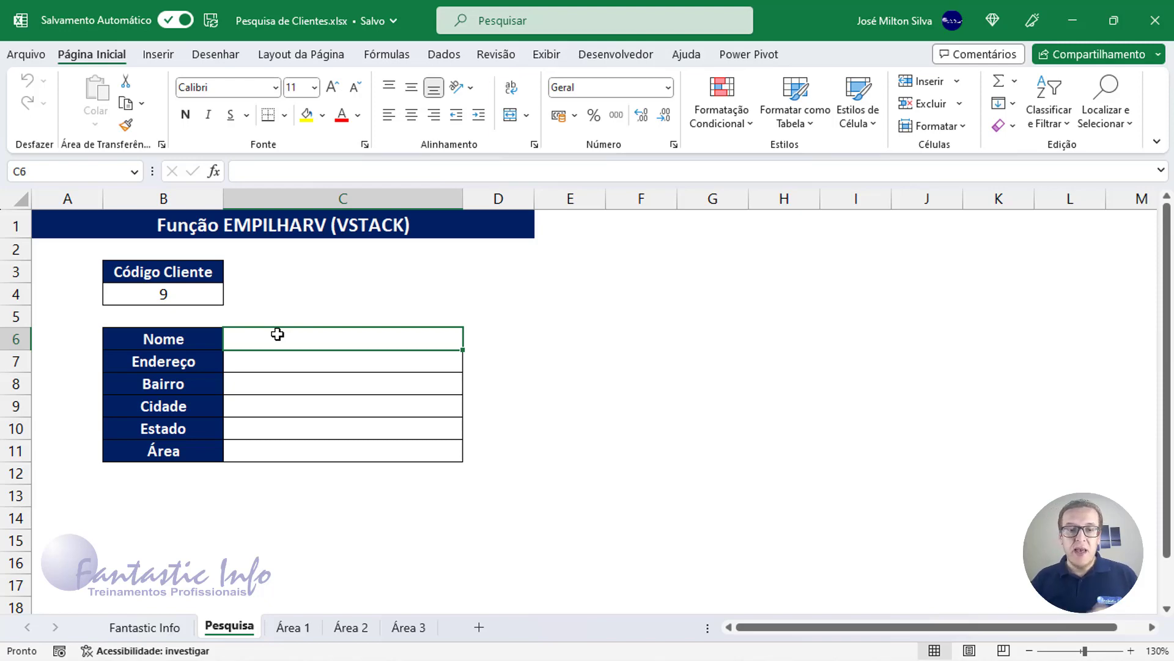
{"action": "type", "text": "="}
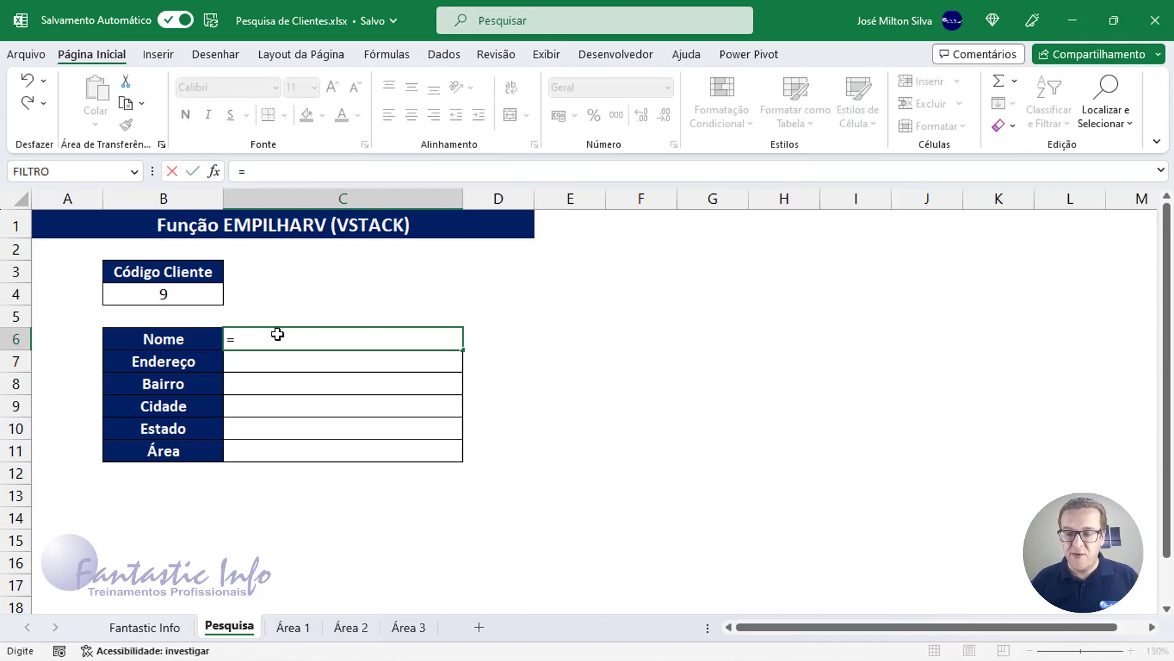
{"action": "type", "text": "PR"}
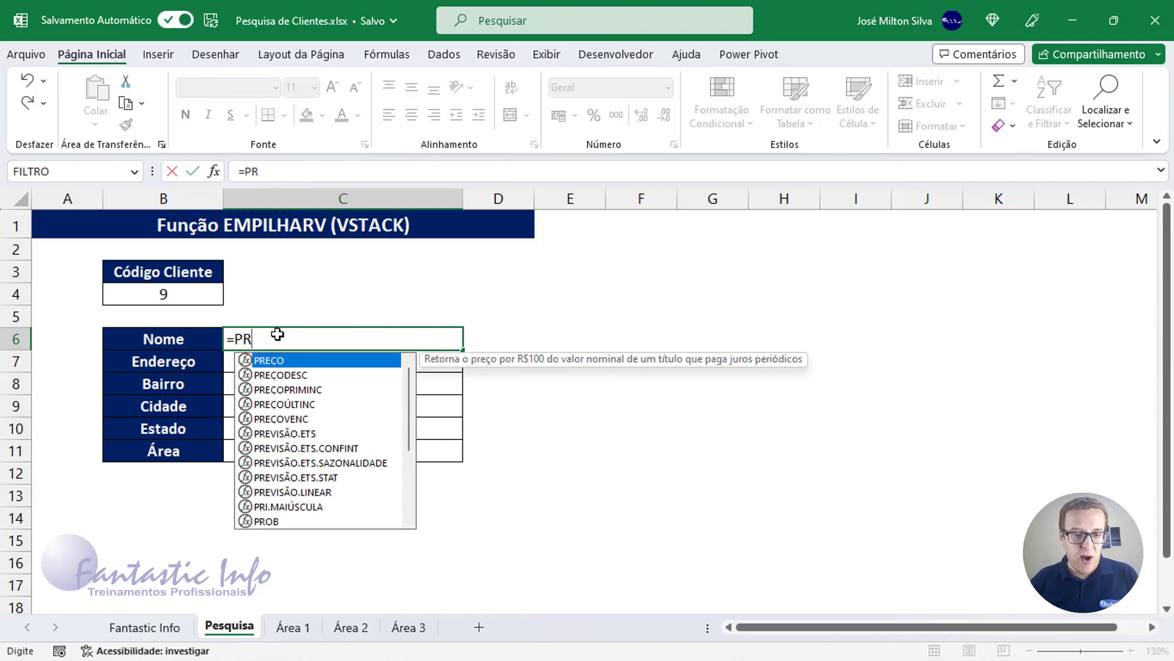
{"action": "type", "text": "OCV("}
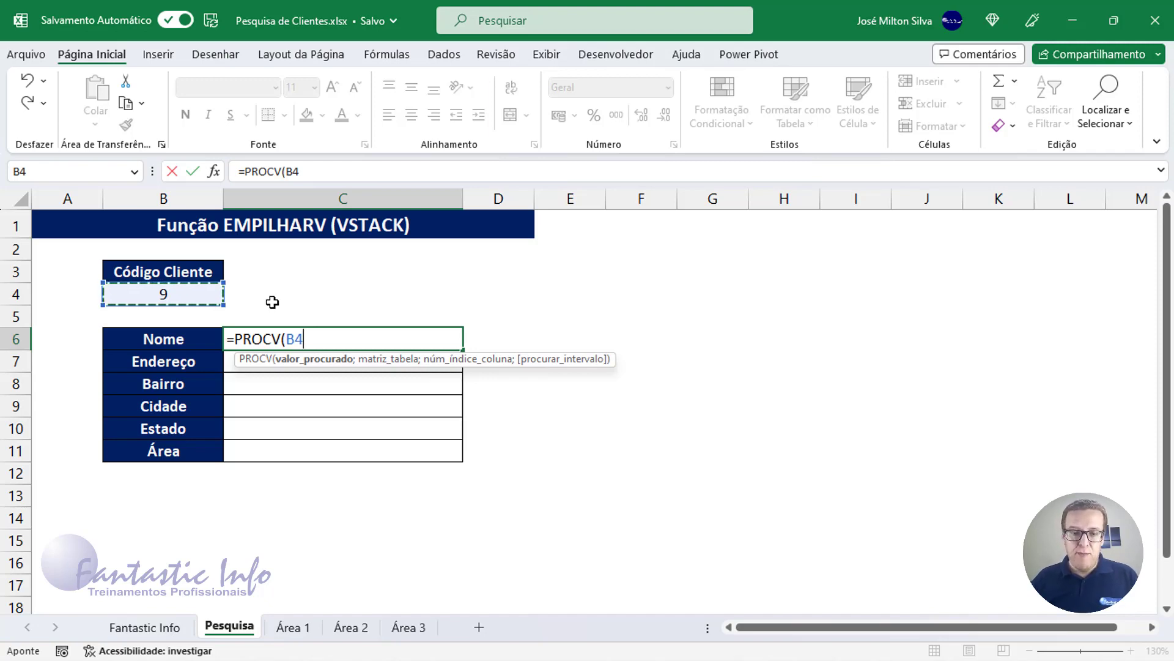
{"action": "type", "text": ";"}
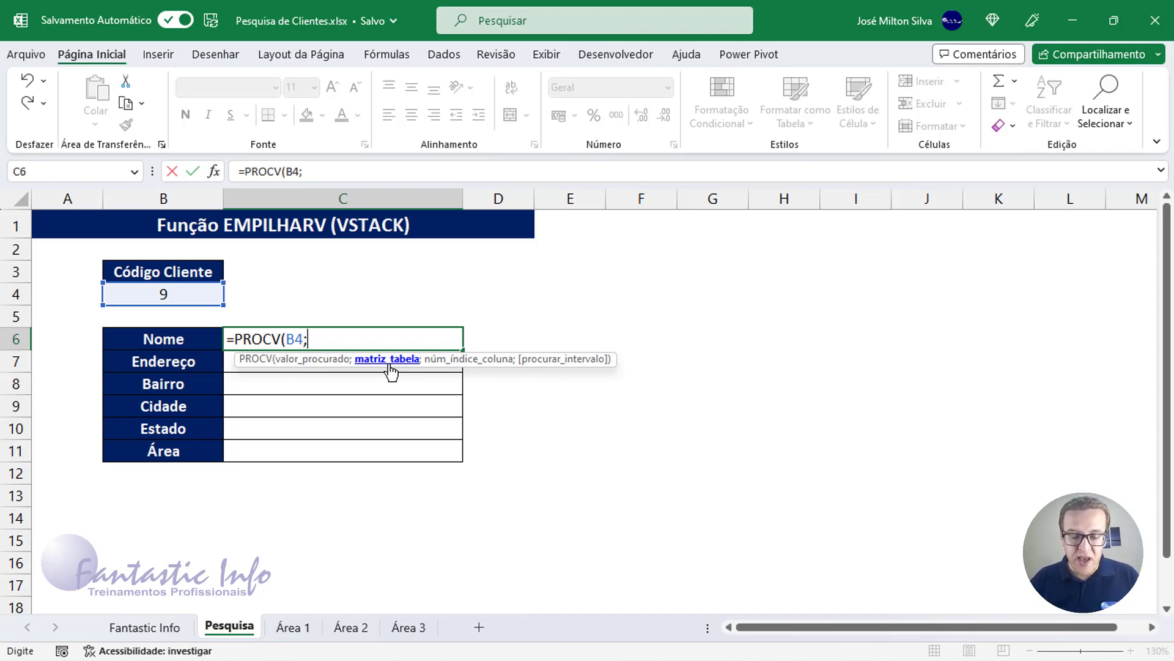
- Supply EMPILHARV(AREA1;AREA2;AREA3) as the table array of the PROCV formula in C6
{"action": "type", "text": "EMP"}
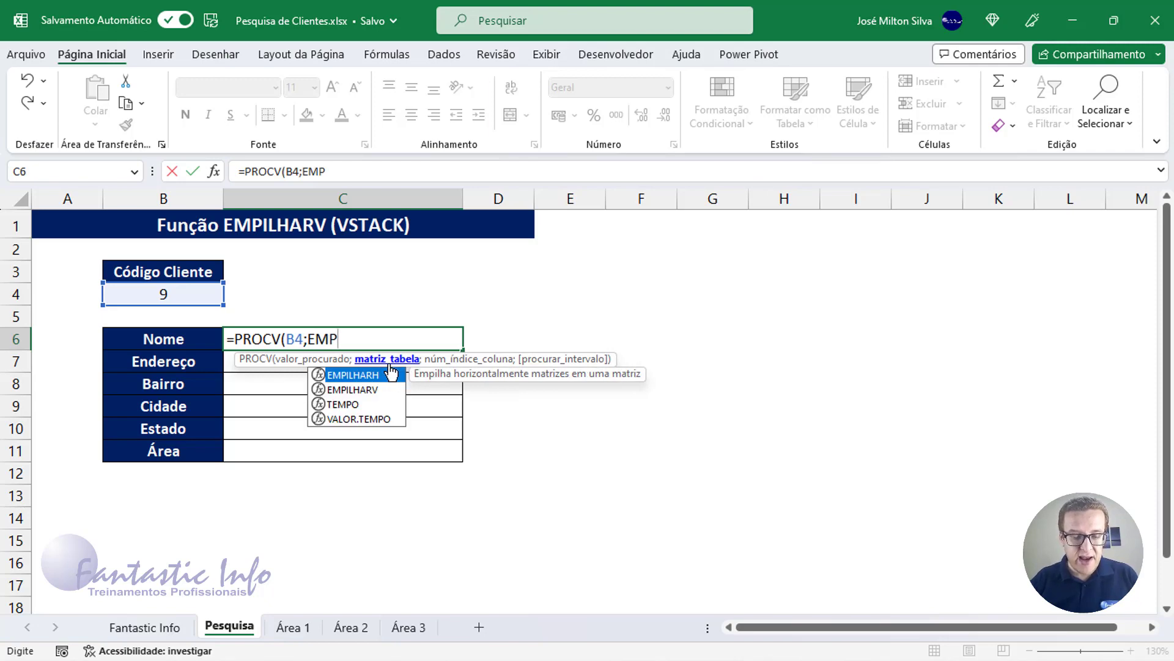
{"action": "type", "text": "ILHARV"}
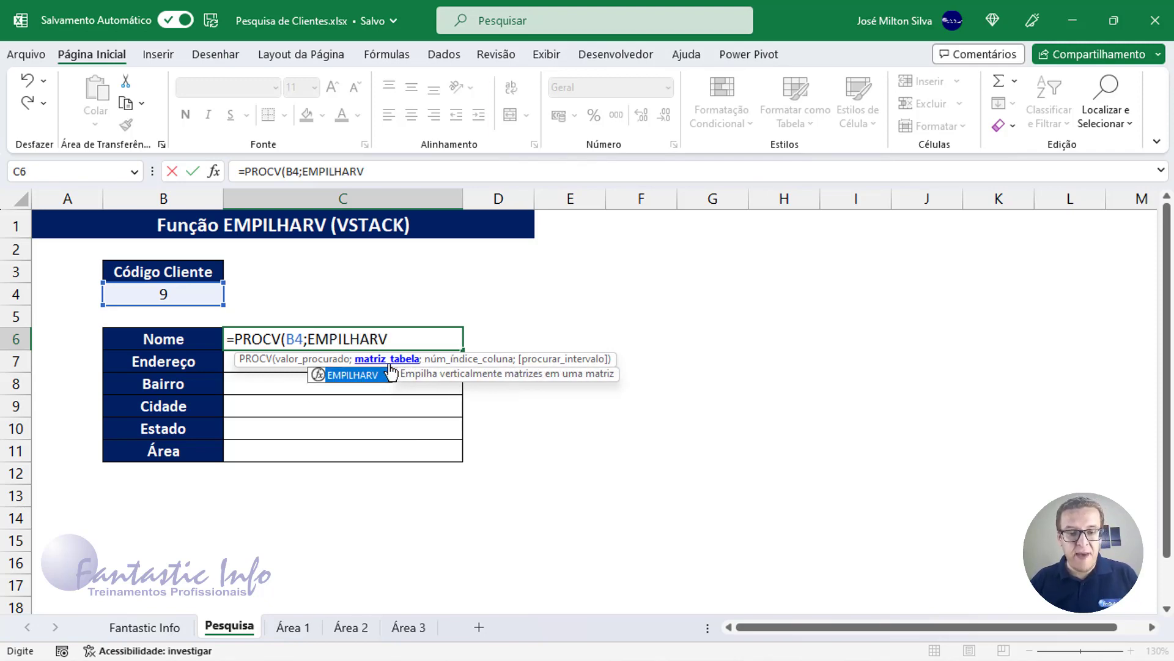
{"action": "type", "text": "("}
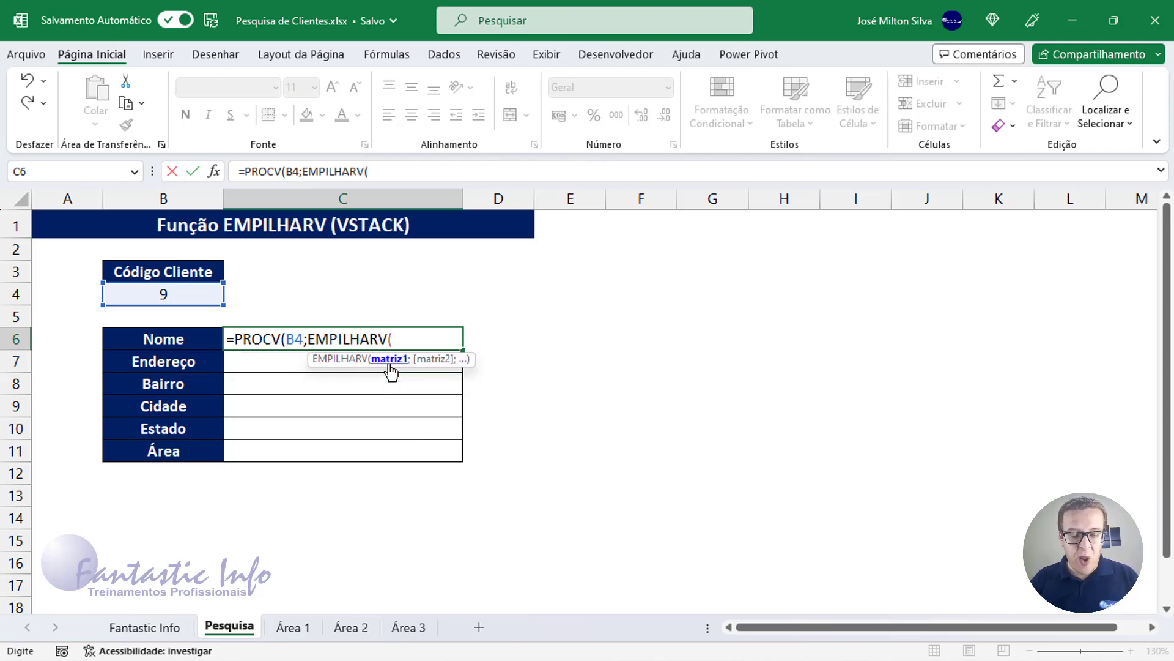
{"action": "type", "text": "AREA1"}
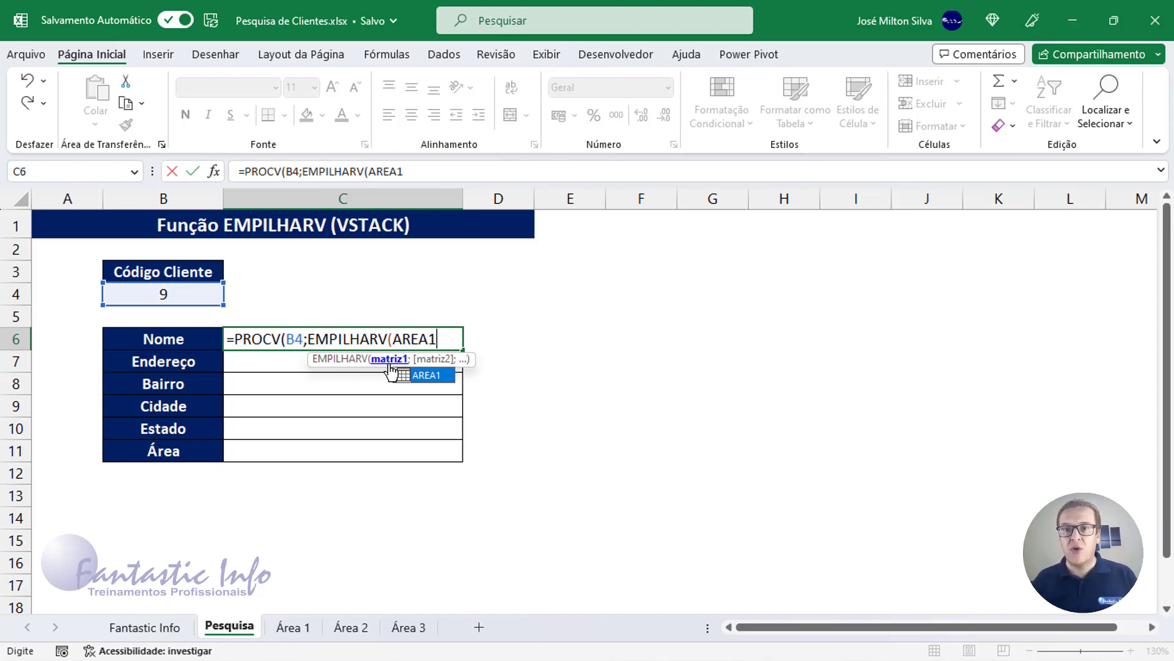
{"action": "type", "text": ";A"}
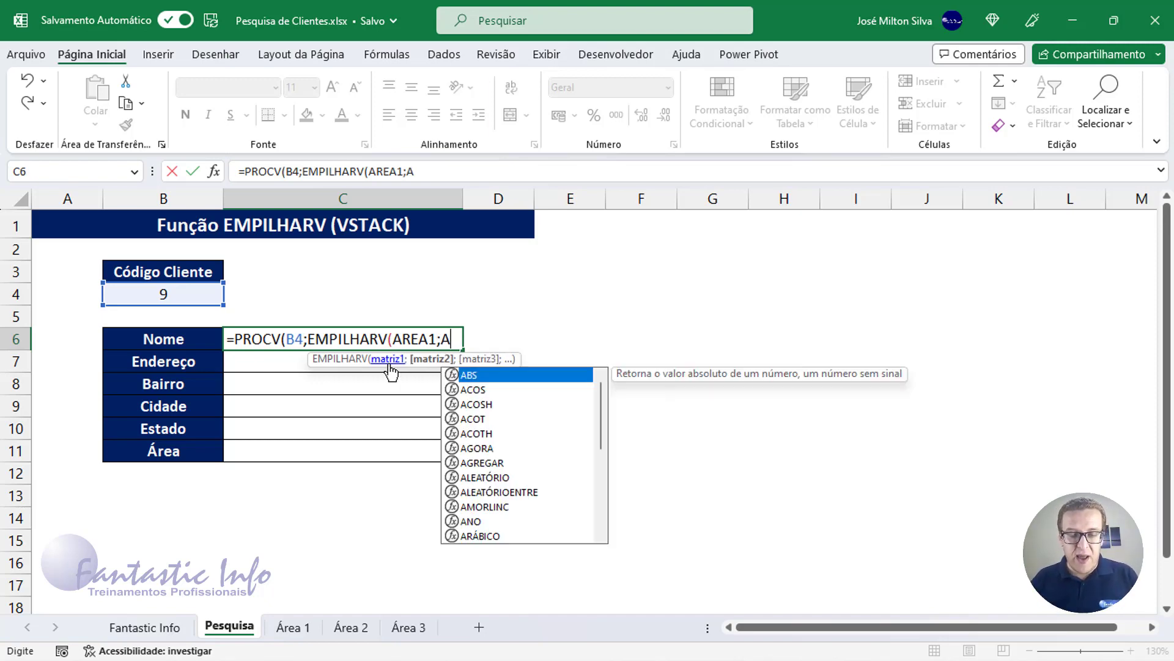
{"action": "type", "text": "REA"}
{"action": "type", "text": "2;"}
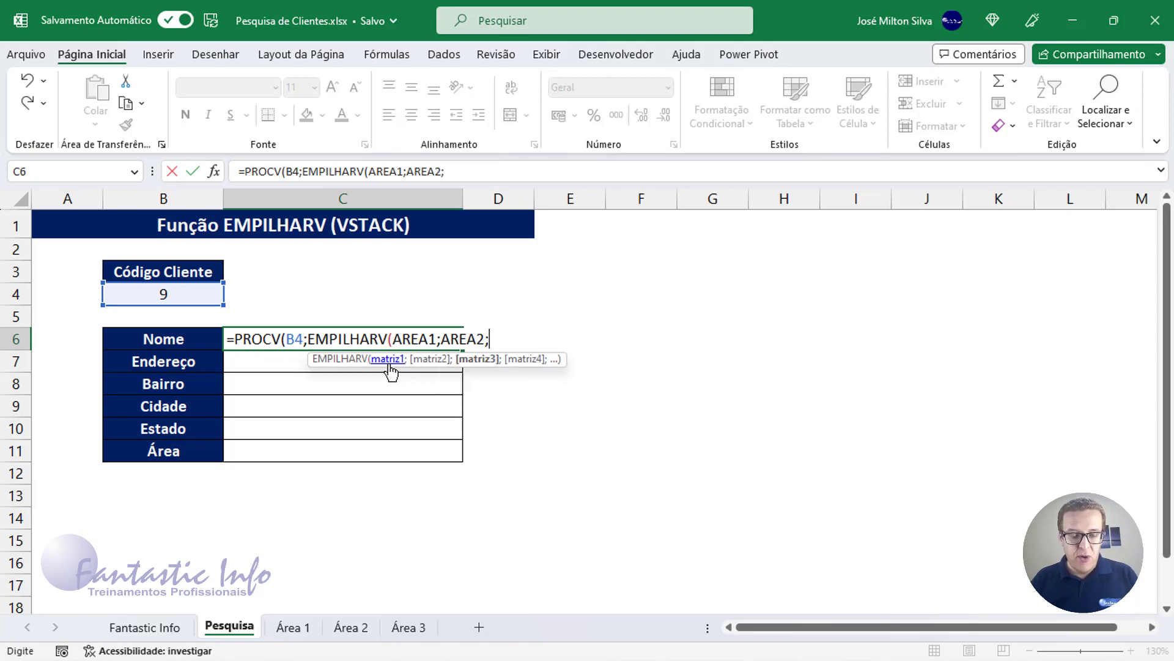
{"action": "type", "text": "AREA3"}
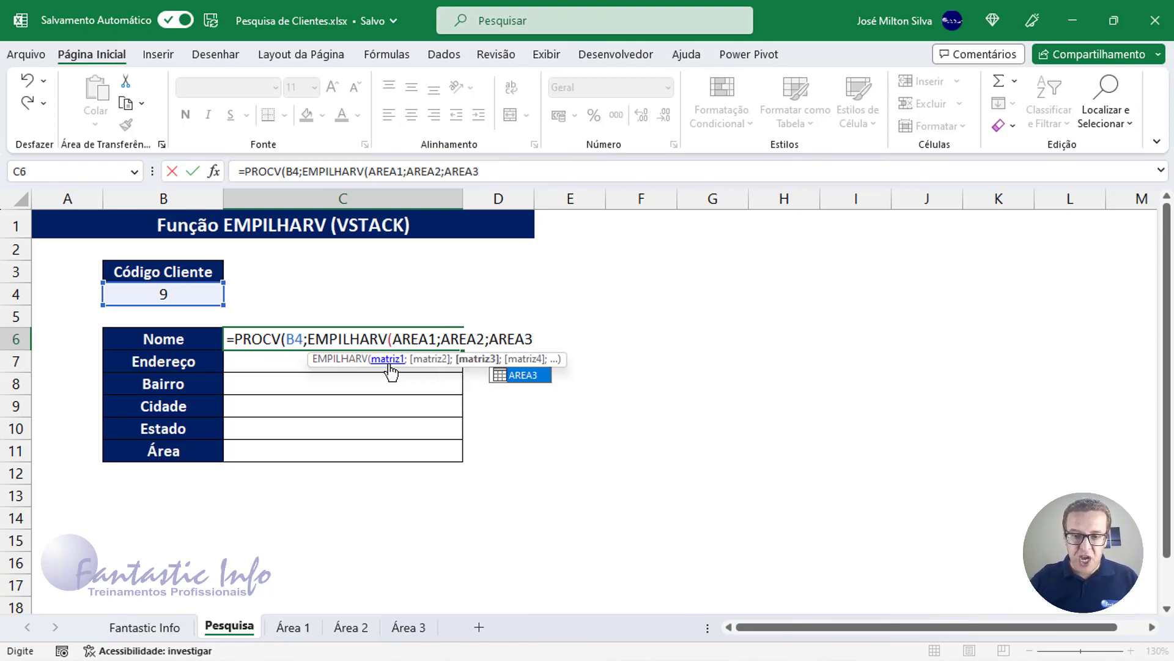
{"action": "type", "text": ");"}
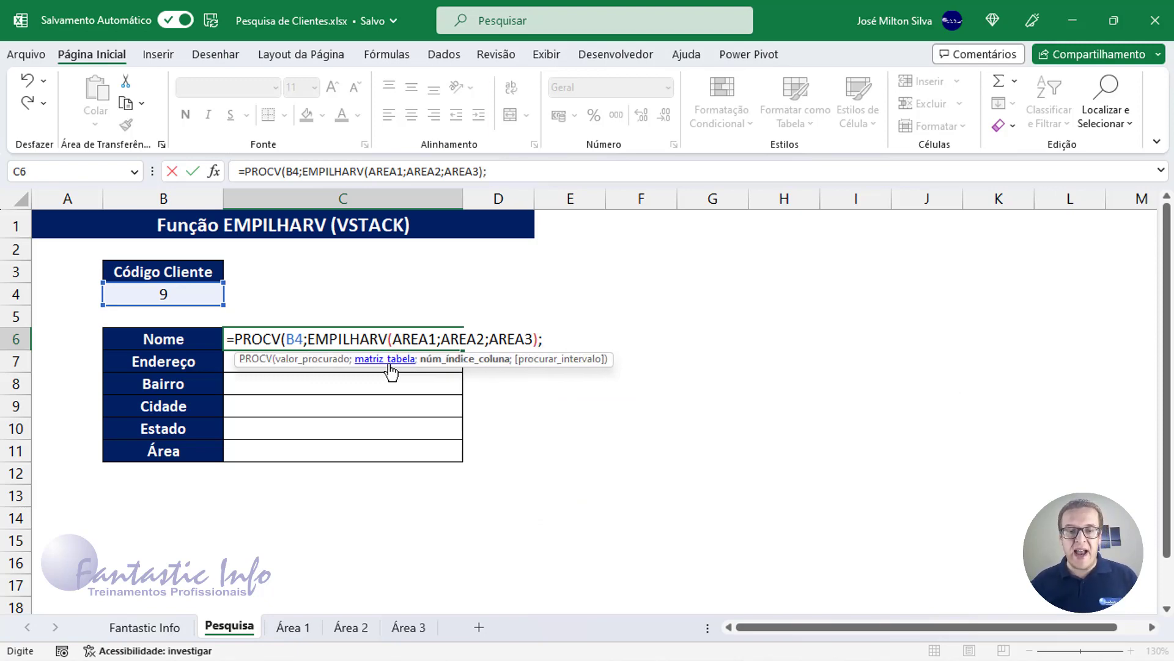
{"action": "left_click_drag", "start_coordinate": [308, 338], "coordinate": [538, 365]}
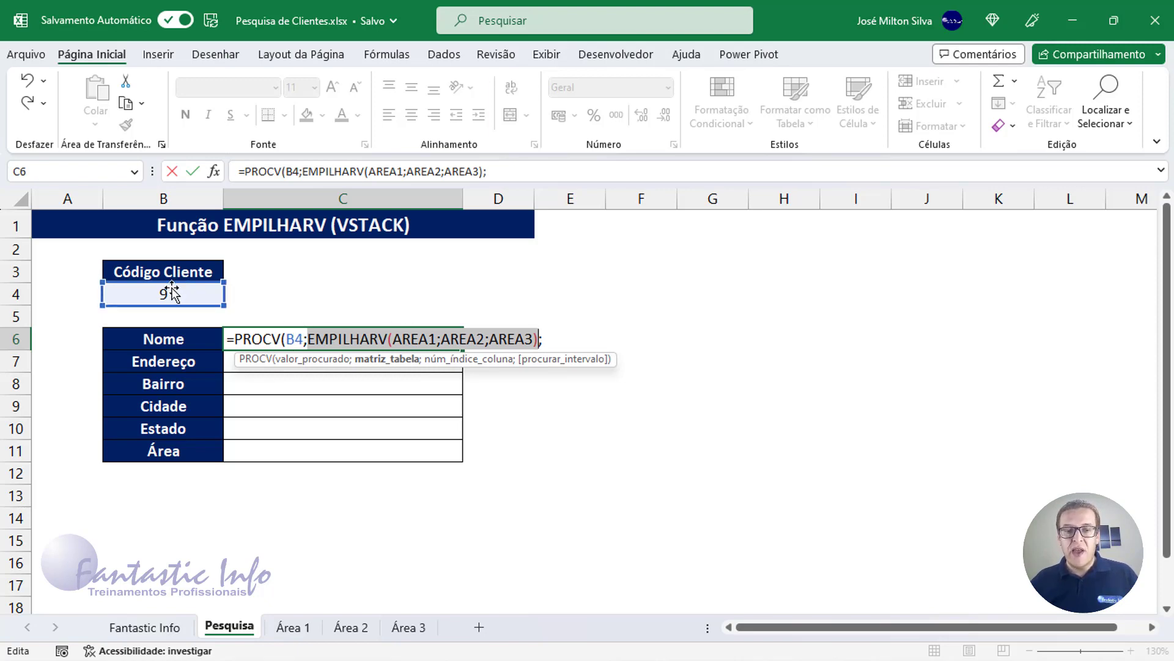
{"action": "left_click_drag", "start_coordinate": [310, 339], "coordinate": [541, 338]}
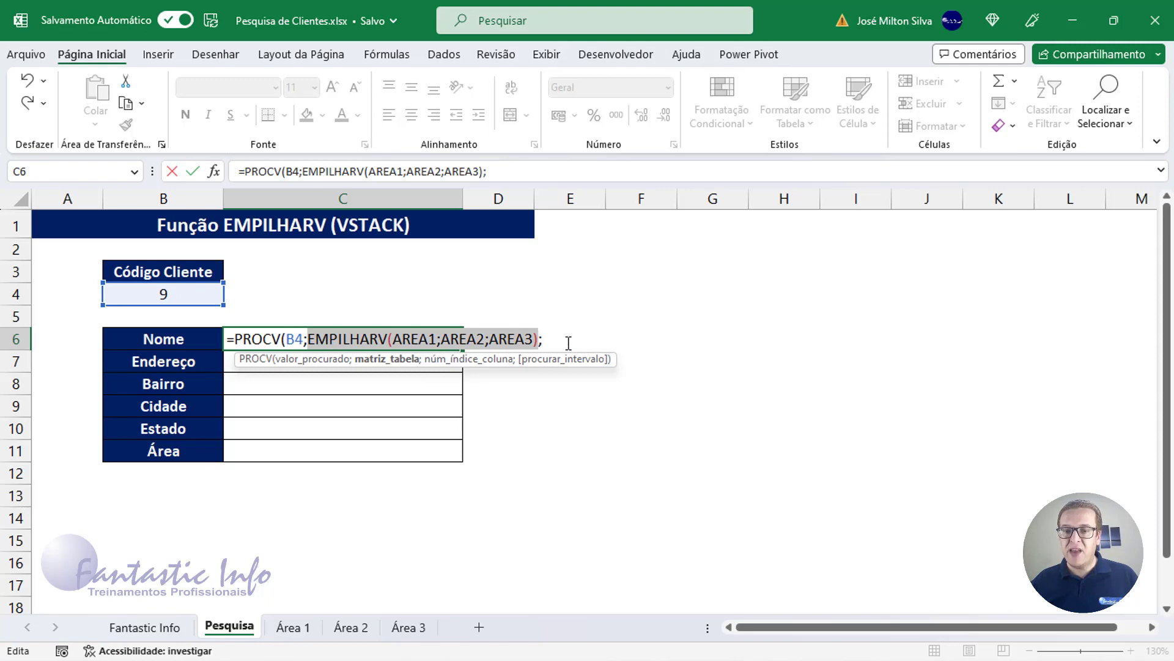
{"action": "key", "text": "End"}
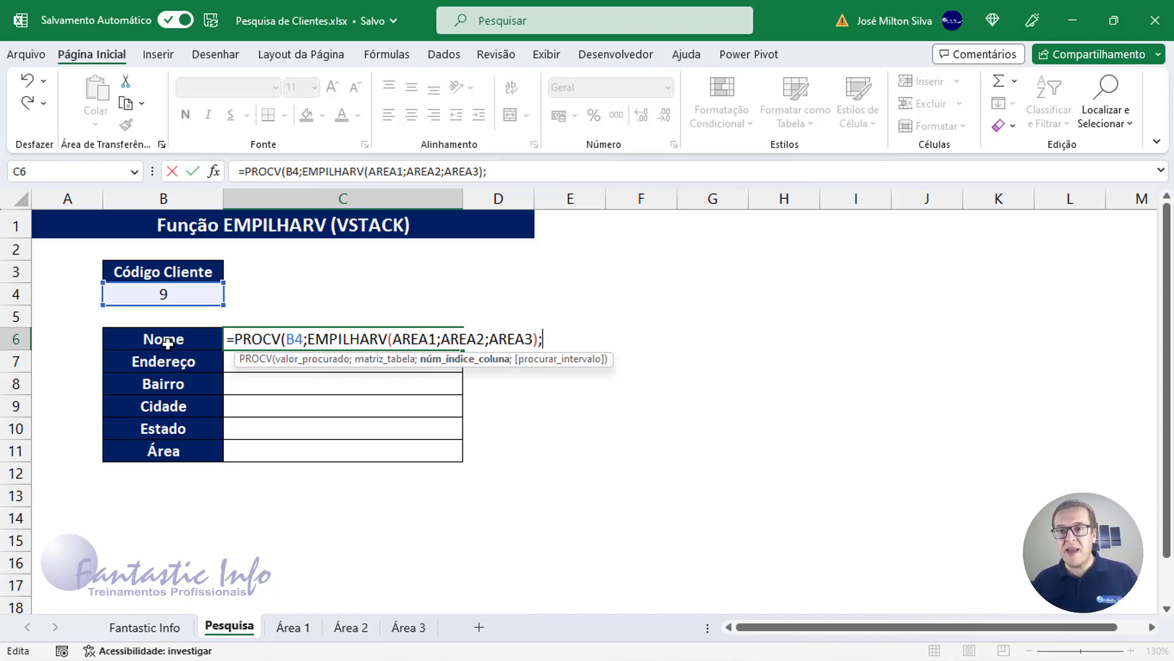
- Complete the PROCV formula in C6 with column index 2 and exact match FALSO
{"action": "type", "text": "2"}
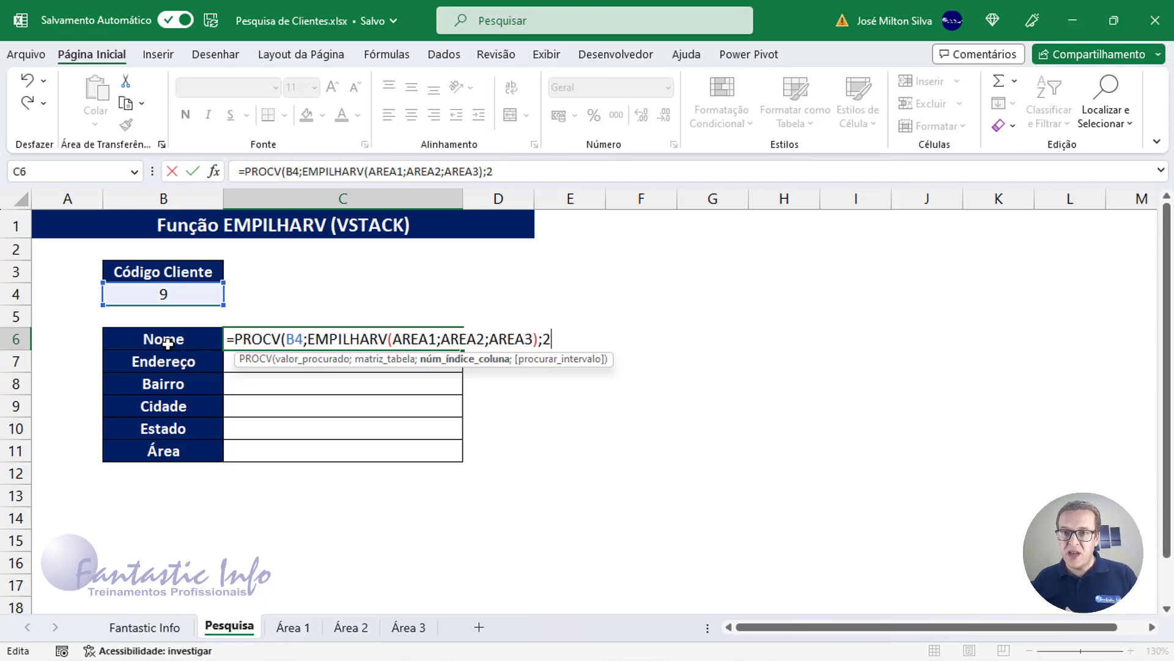
{"action": "type", "text": ";"}
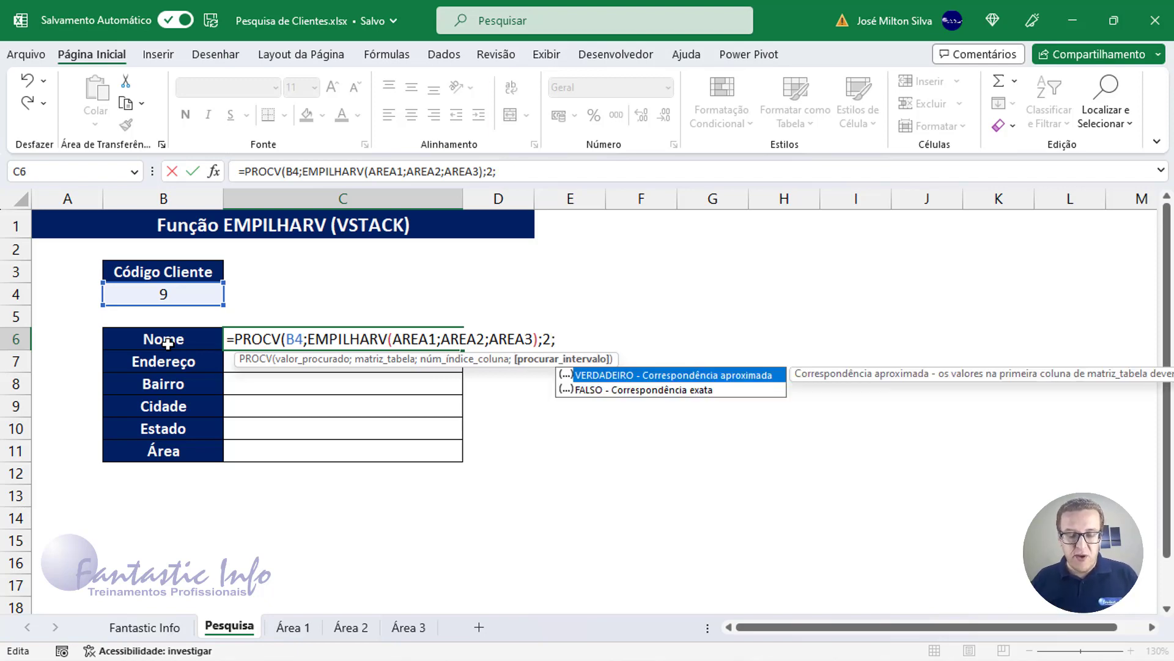
{"action": "type", "text": "FALSO"}
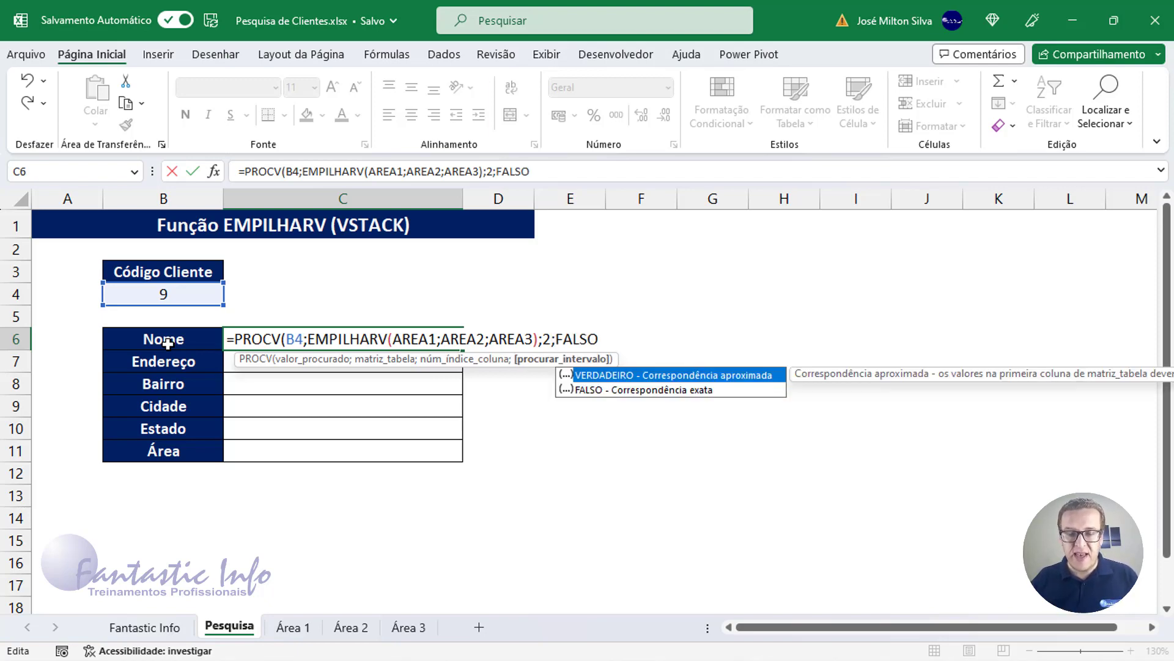
{"action": "type", "text": ")"}
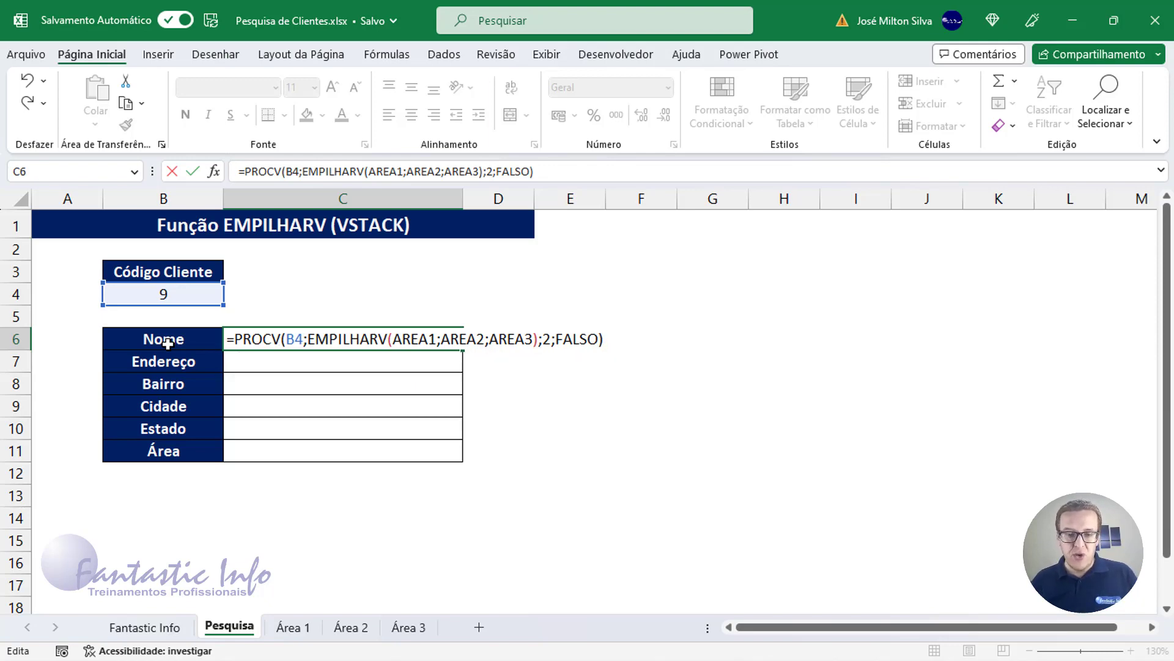
{"action": "key", "text": "ctrl+Return"}
{"action": "key", "text": "Return"}
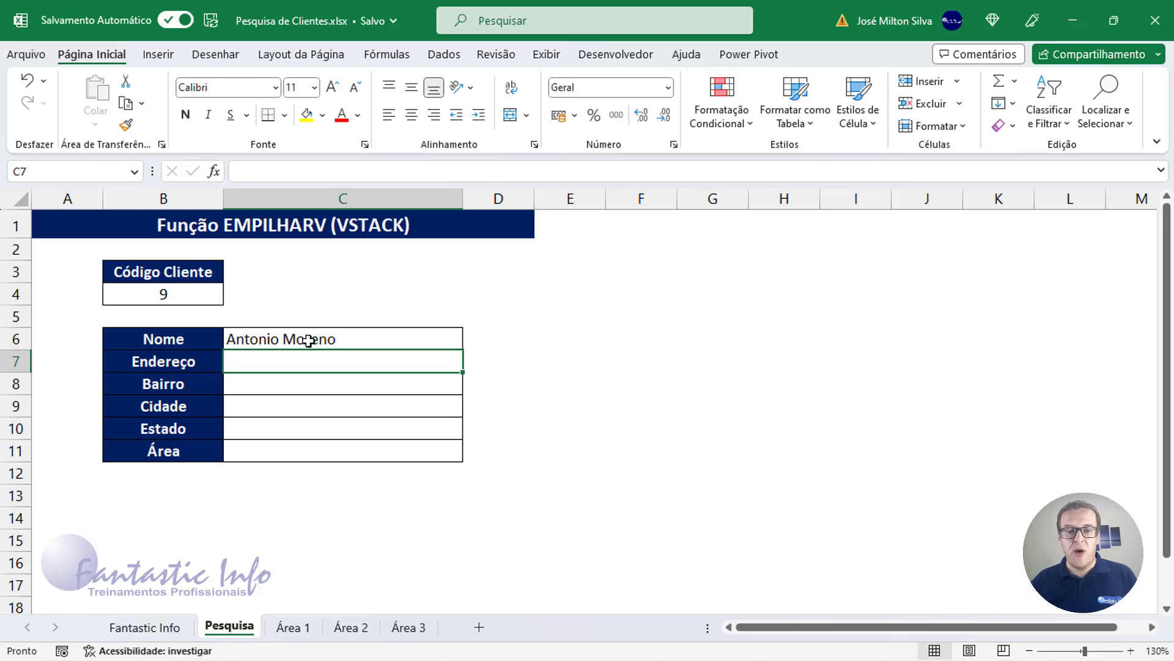
- Test the name lookup by entering two other client codes in B4, and restore the original code
{"action": "left_click", "coordinate": [192, 295]}
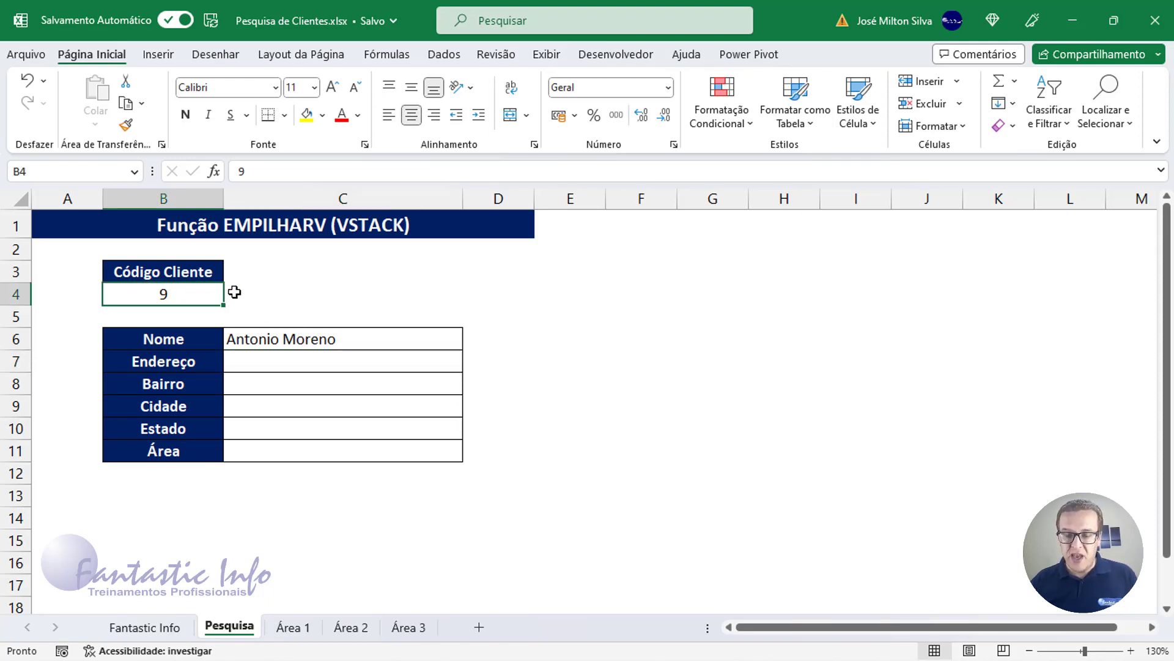
{"action": "key", "text": "BackSpace"}
{"action": "type", "text": "10"}
{"action": "key", "text": "Return"}
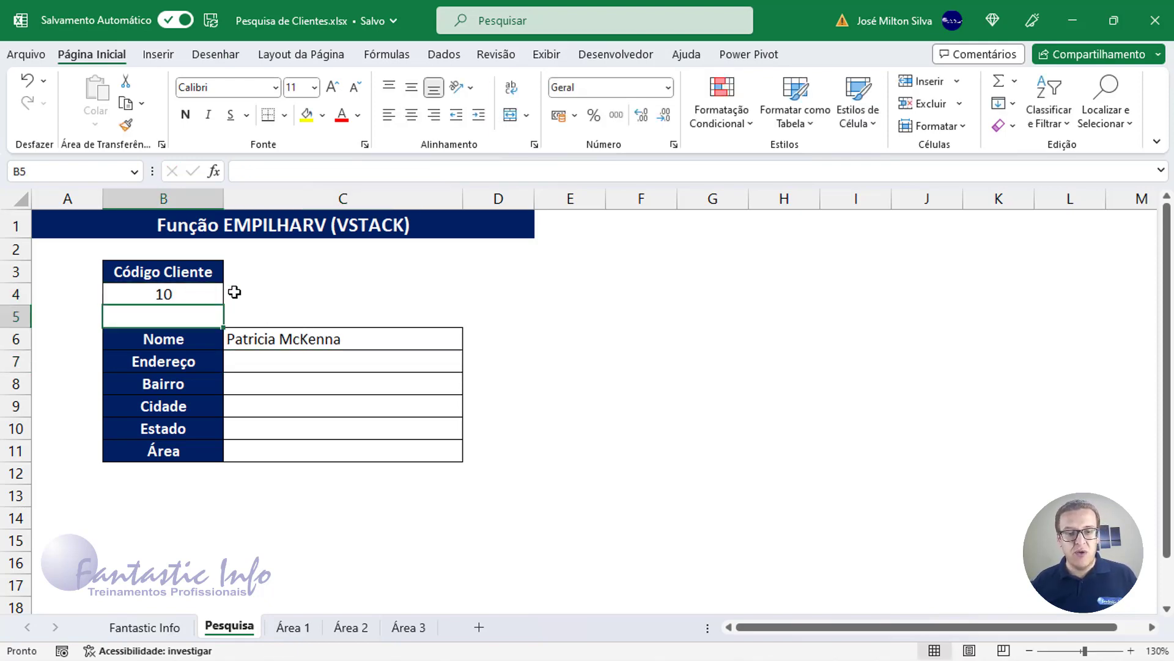
{"action": "key", "text": "Up"}
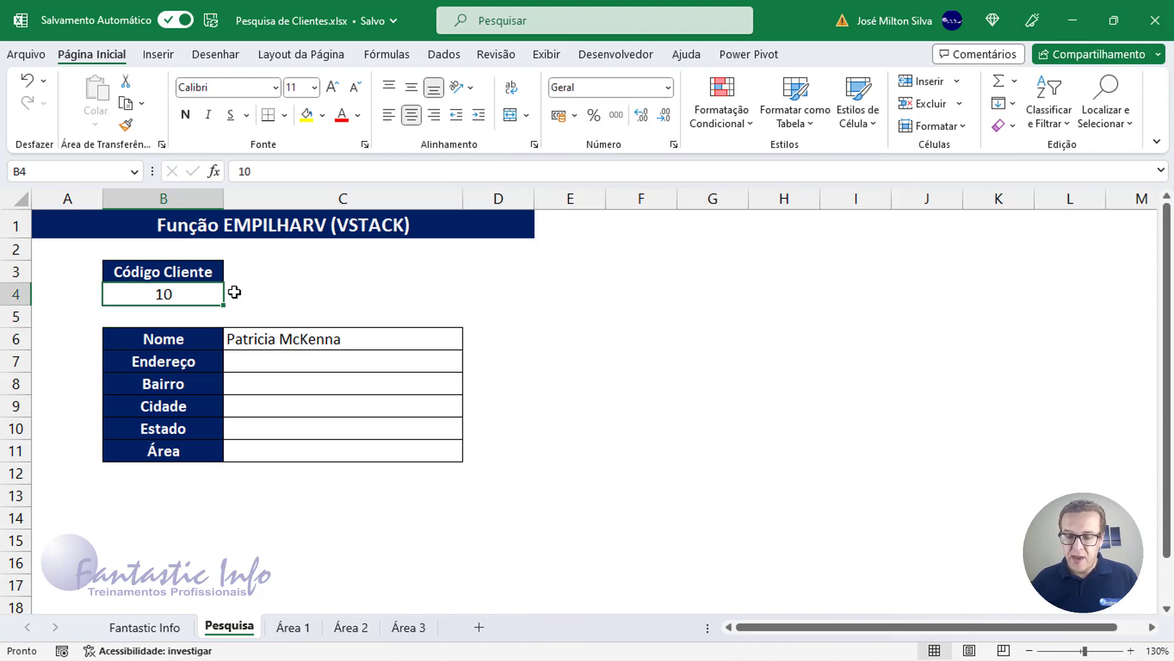
{"action": "type", "text": "30"}
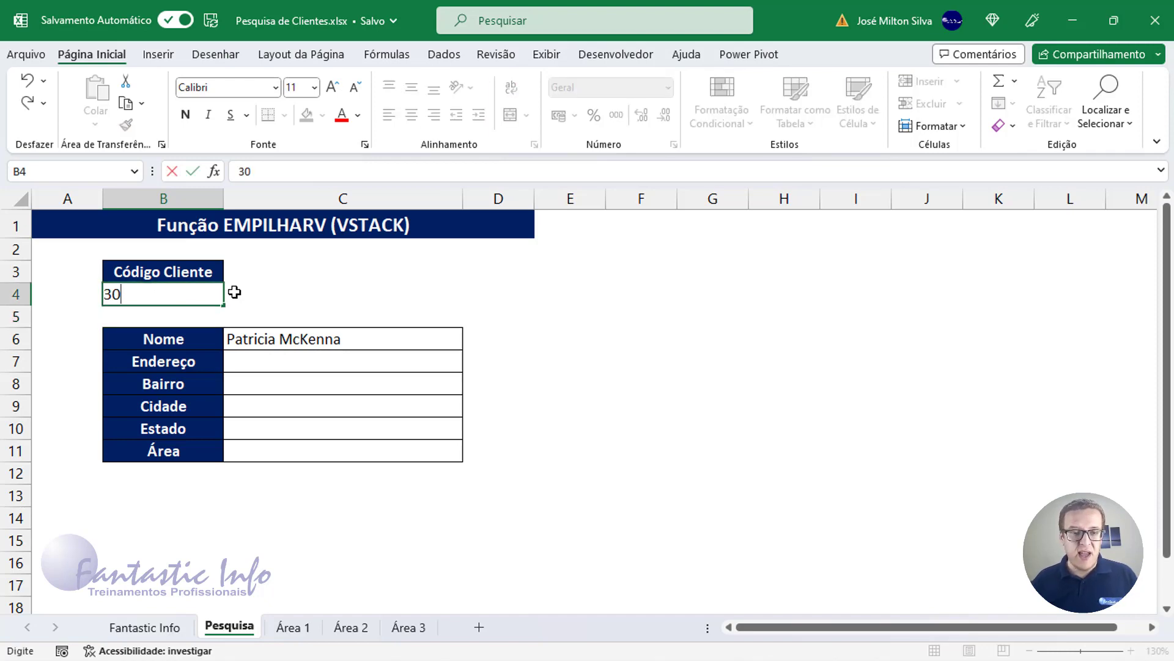
{"action": "key", "text": "Return"}
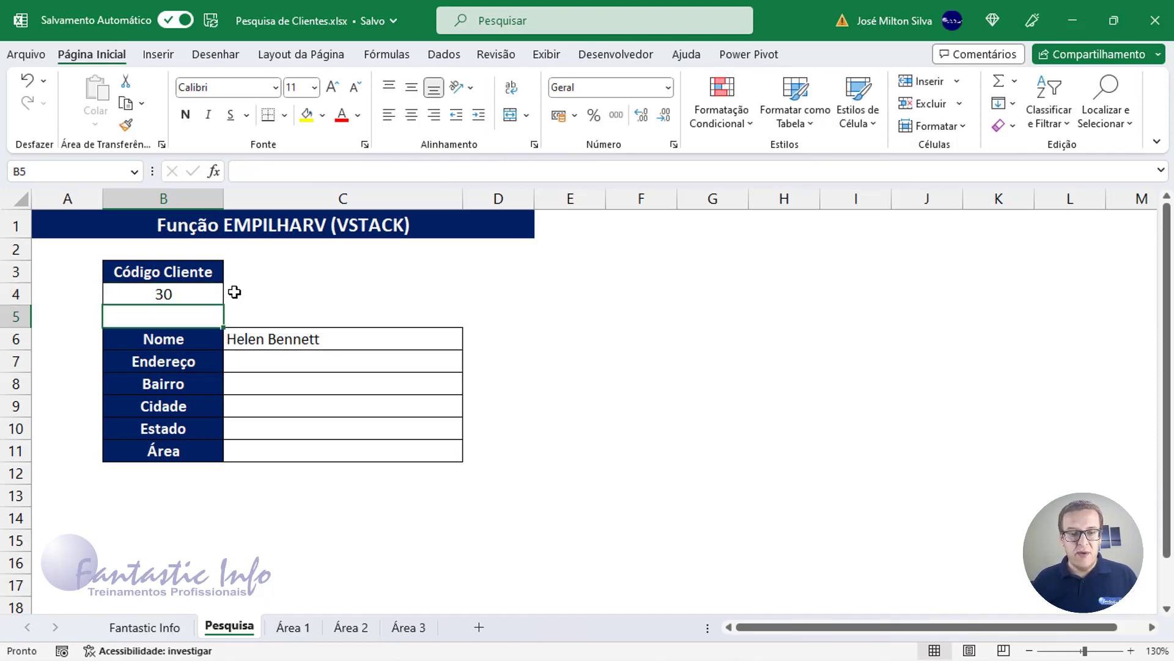
{"action": "key", "text": "Up"}
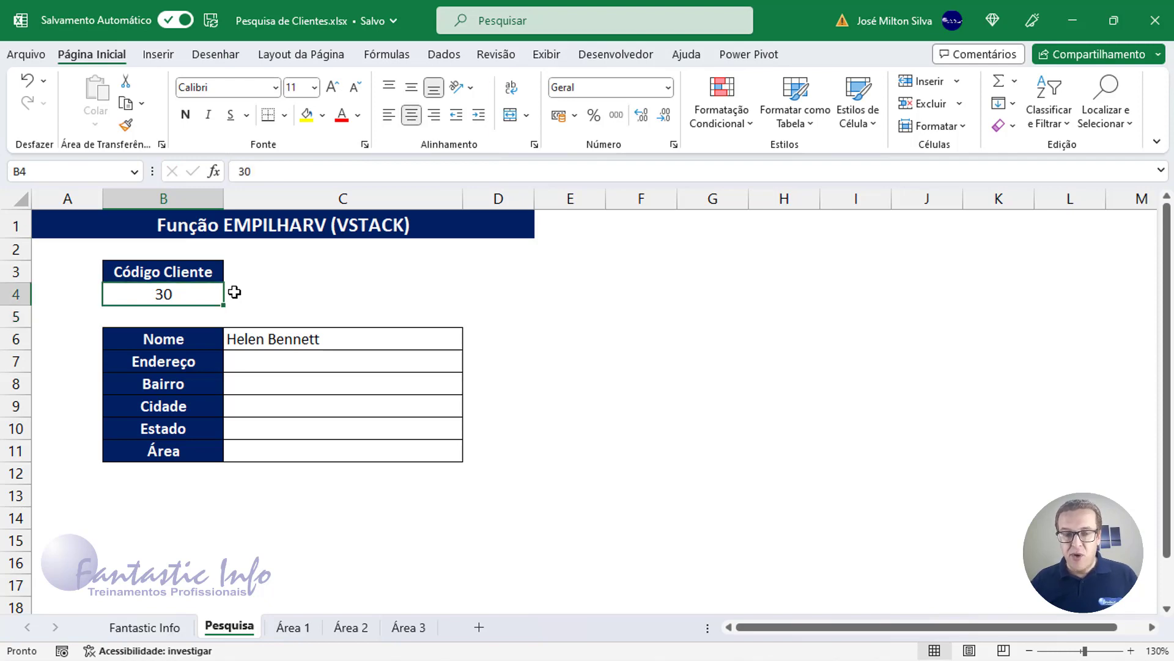
{"action": "type", "text": "9"}
{"action": "key", "text": "Return"}
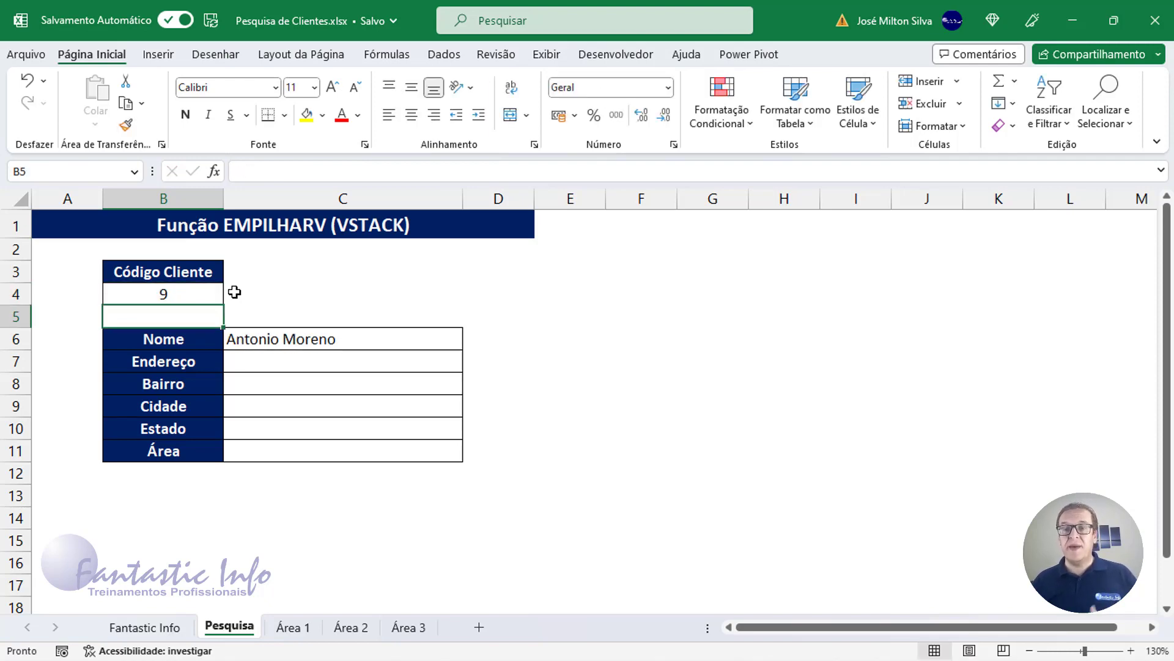
- Replace the column index in the PROCV formula in C6 with the array {2;3;4;5;6;7} to return all client fields
{"action": "left_click", "coordinate": [343, 345]}
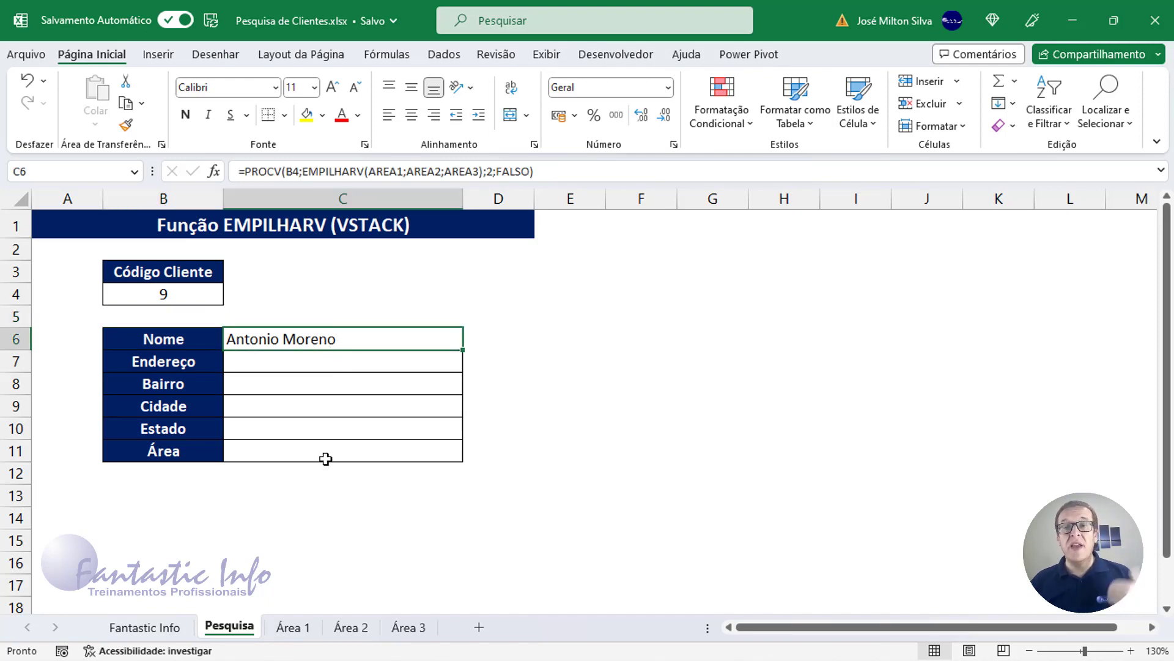
{"action": "double_click", "coordinate": [370, 340]}
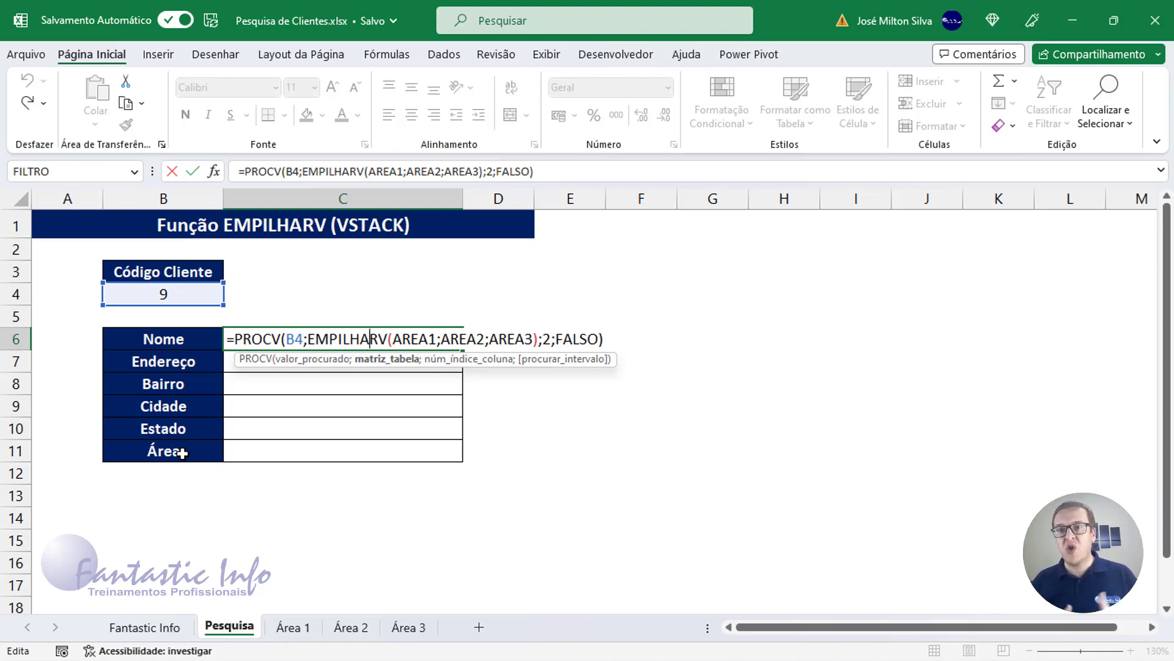
{"action": "left_click", "coordinate": [542, 340]}
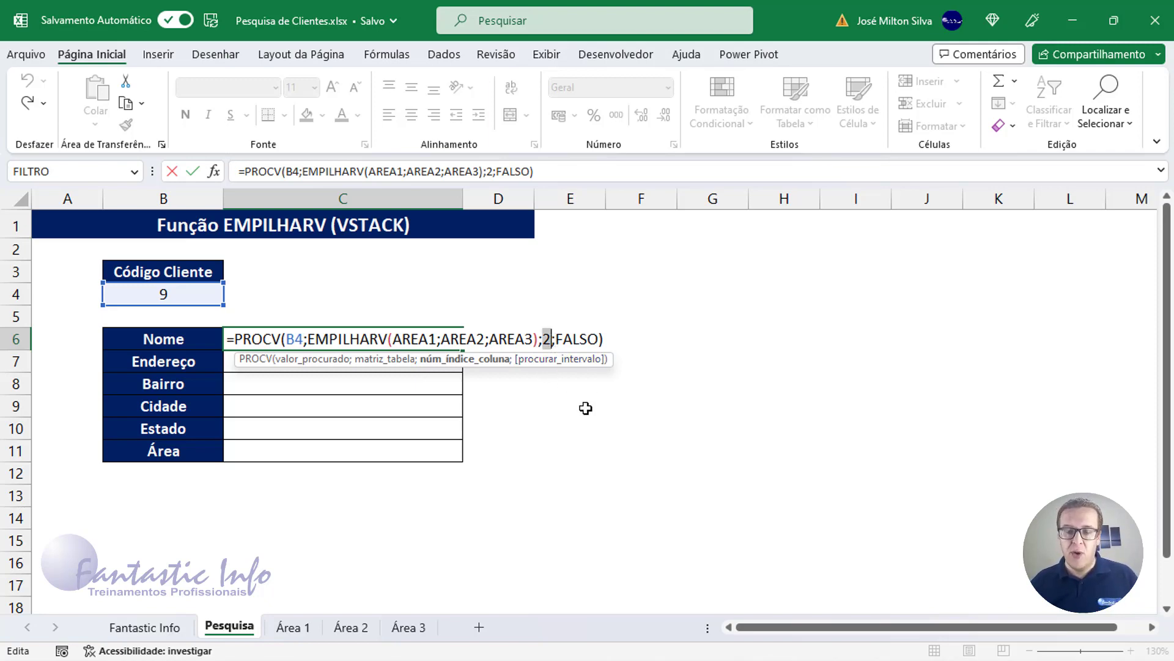
{"action": "type", "text": "{"}
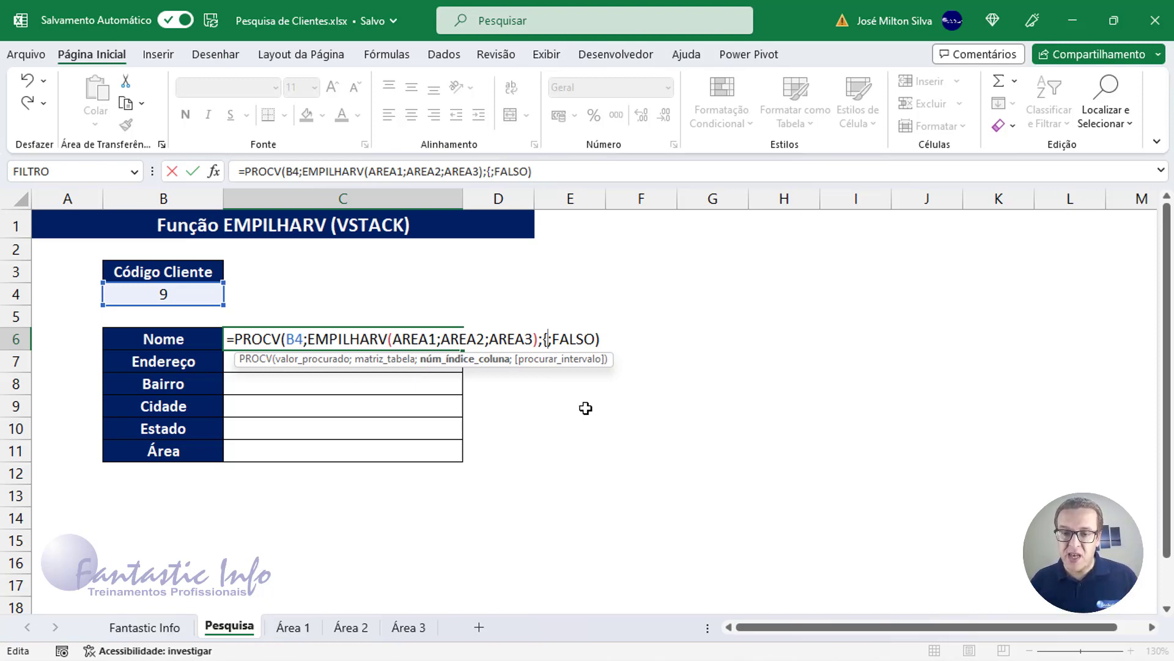
{"action": "type", "text": "2"}
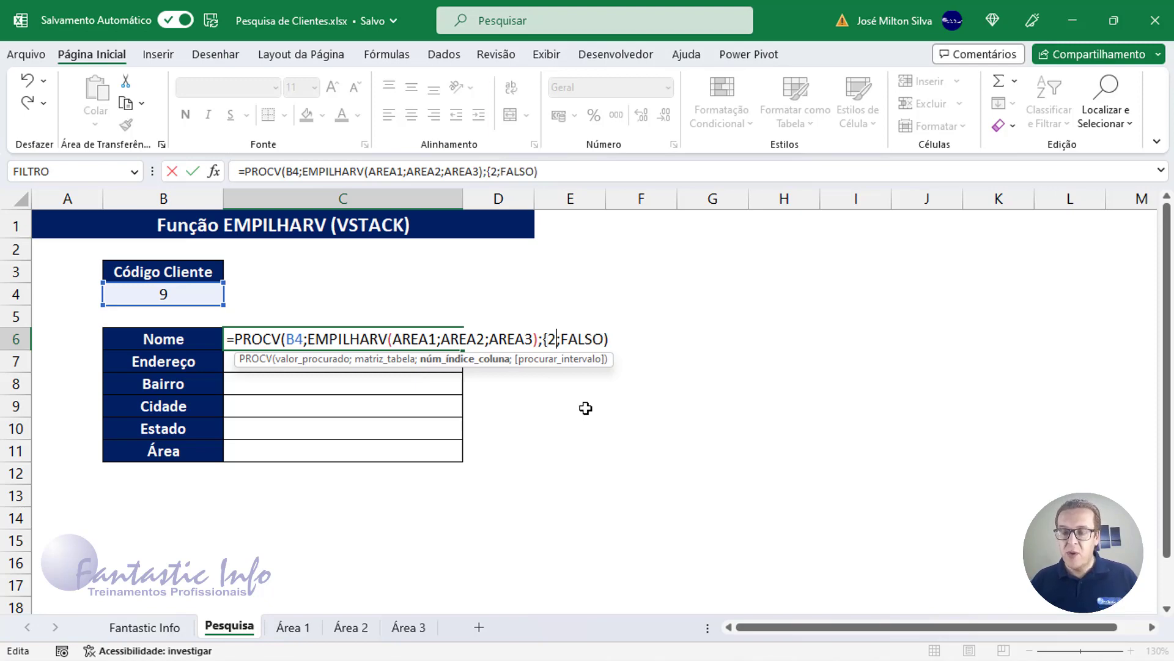
{"action": "type", "text": ";3"}
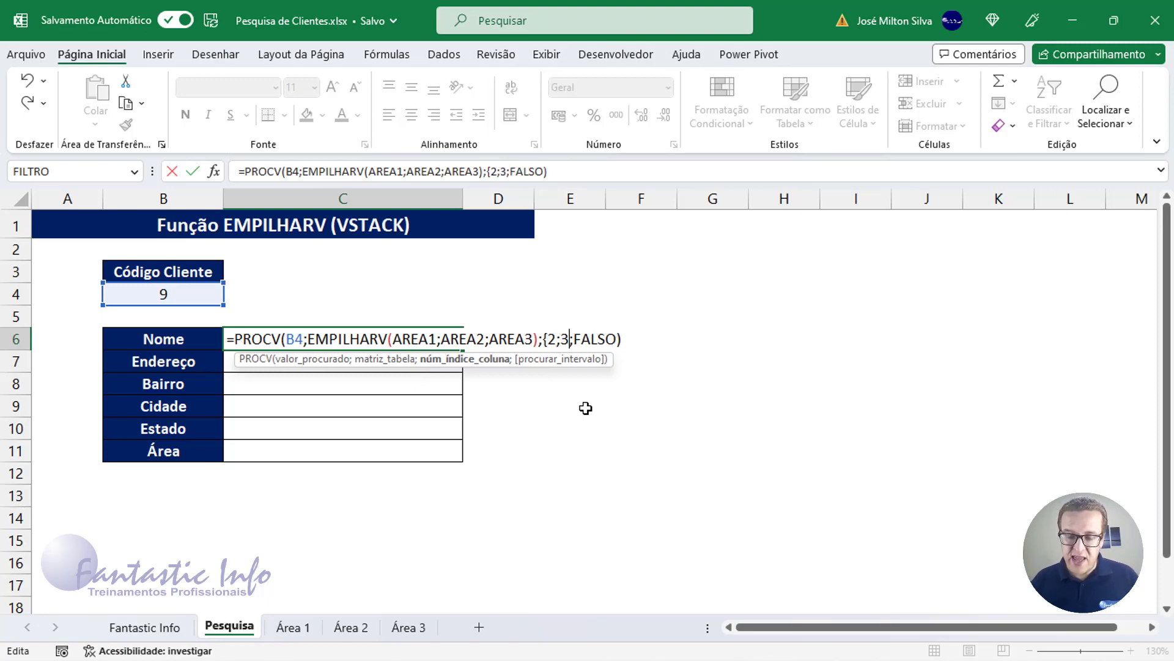
{"action": "type", "text": ";4;"}
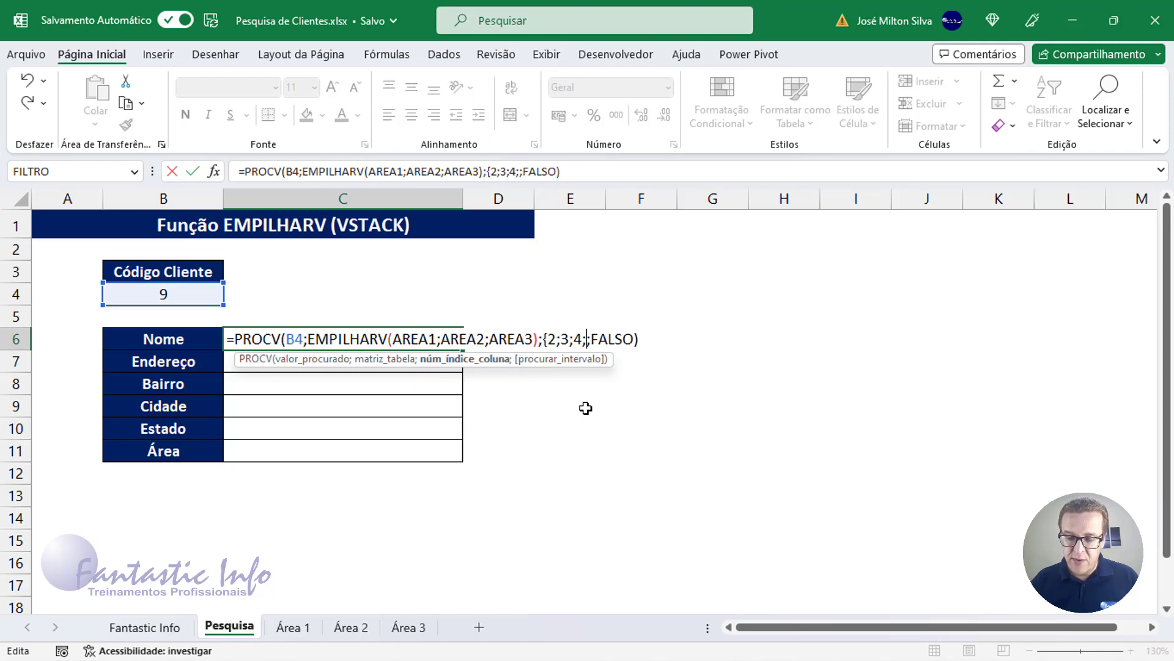
{"action": "type", "text": "5;6"}
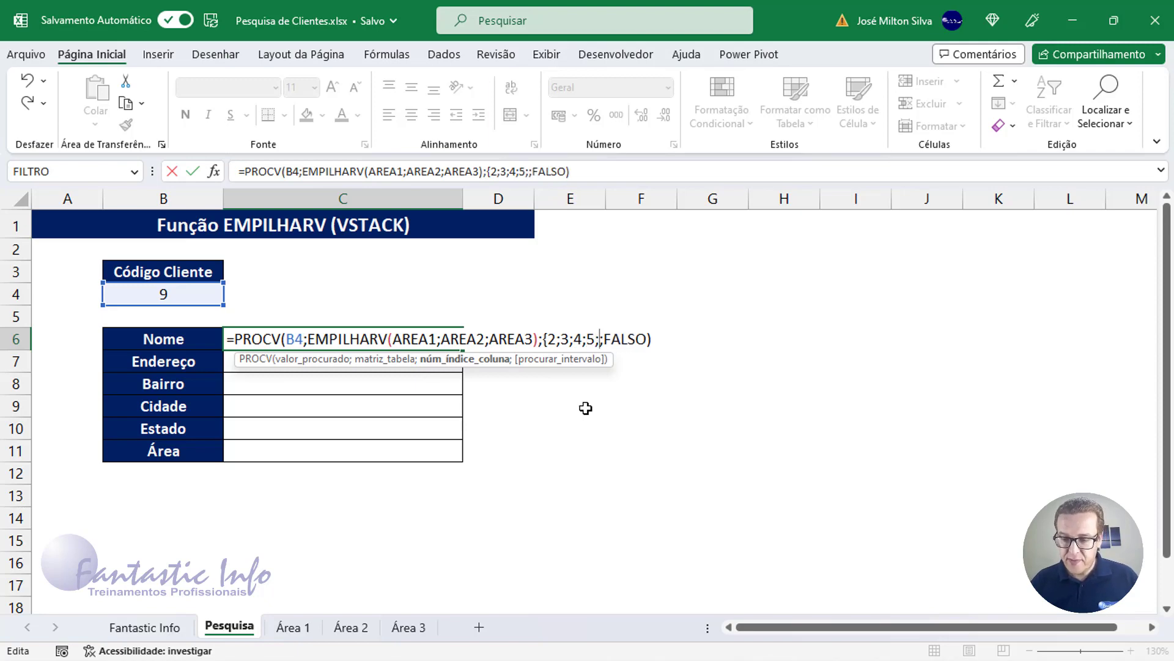
{"action": "type", "text": ";7"}
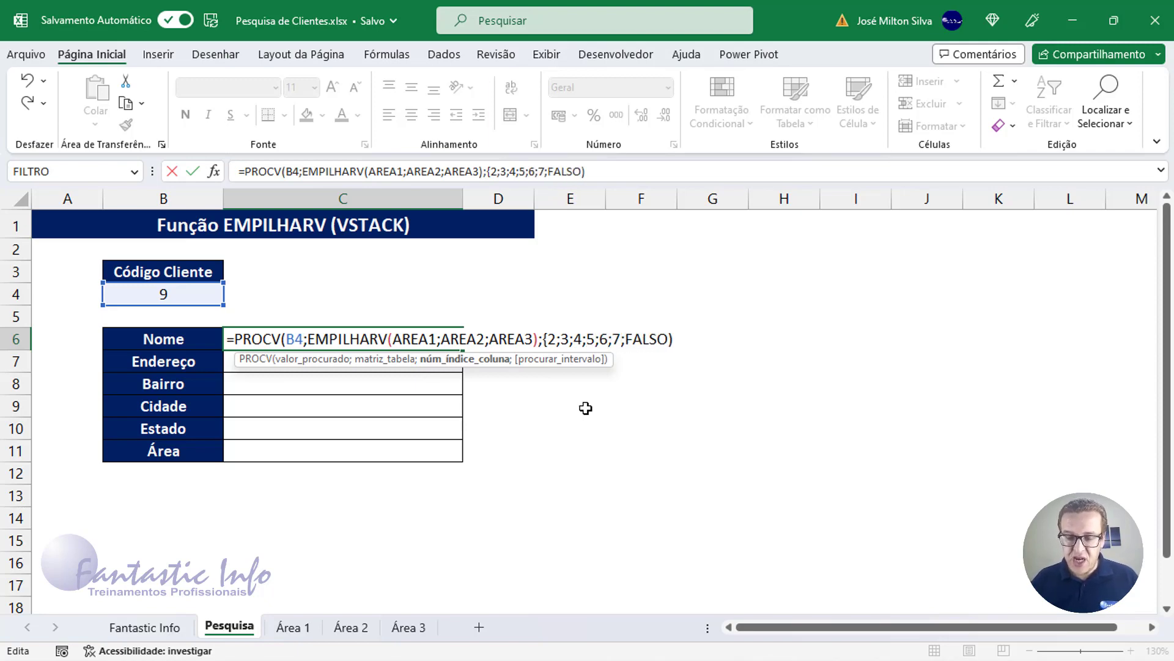
{"action": "type", "text": "}"}
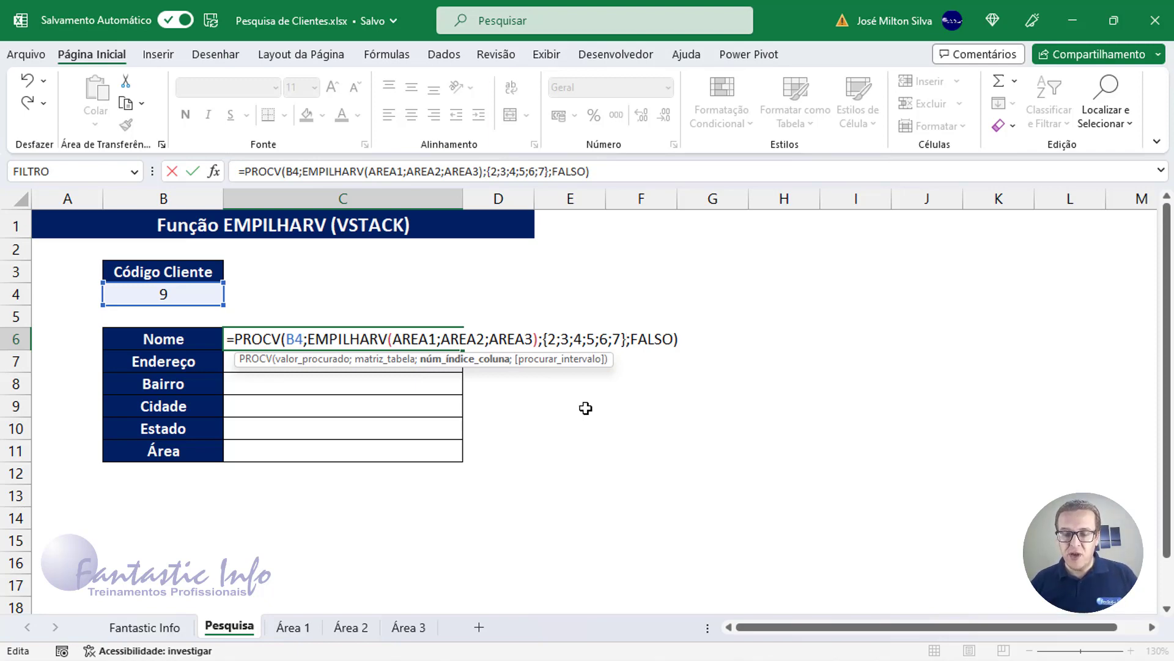
{"action": "key", "text": "Return"}
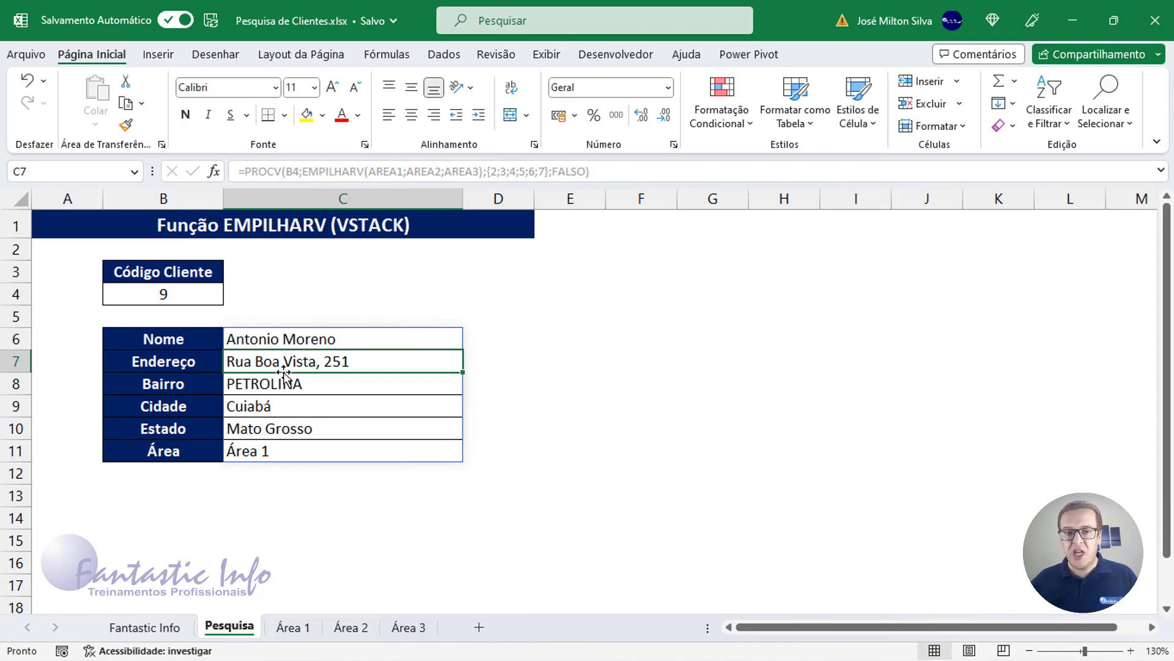
- Test the full client details lookup by entering four other client codes in B4, one after another
{"action": "left_click", "coordinate": [183, 296]}
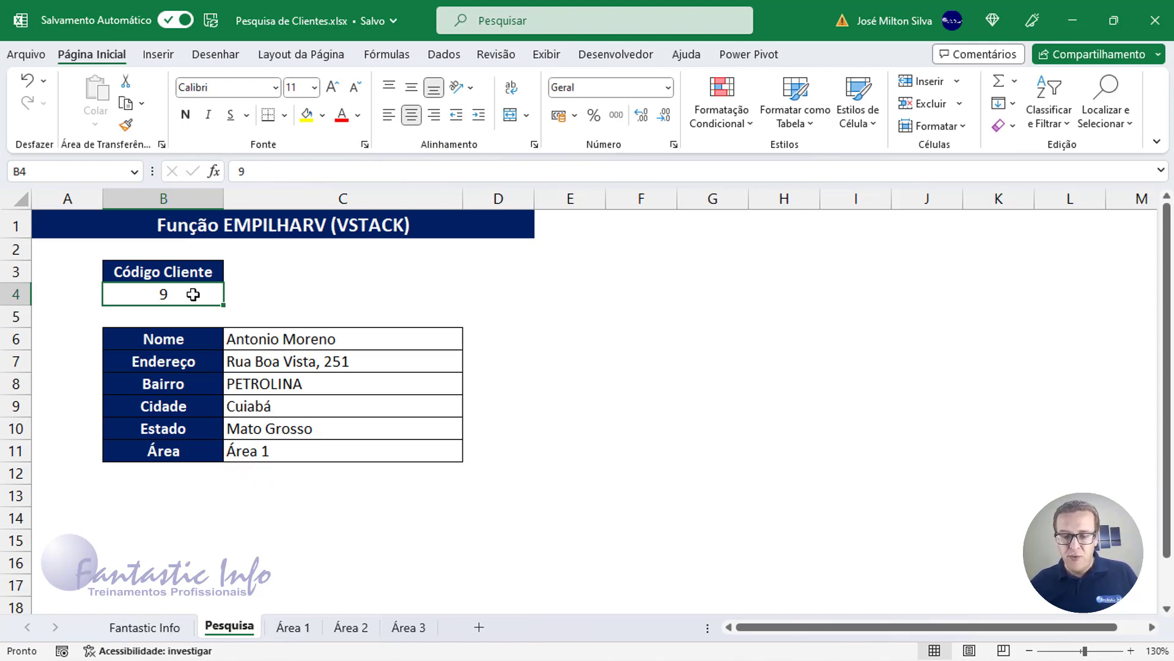
{"action": "type", "text": "15"}
{"action": "key", "text": "Return"}
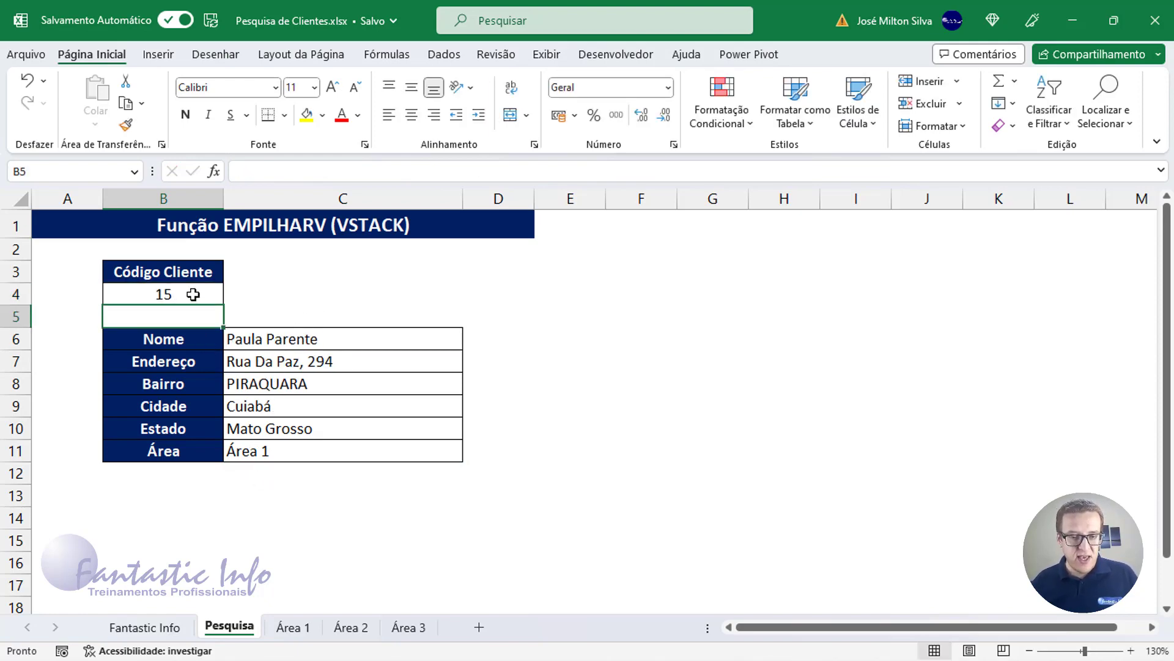
{"action": "left_click", "coordinate": [193, 294]}
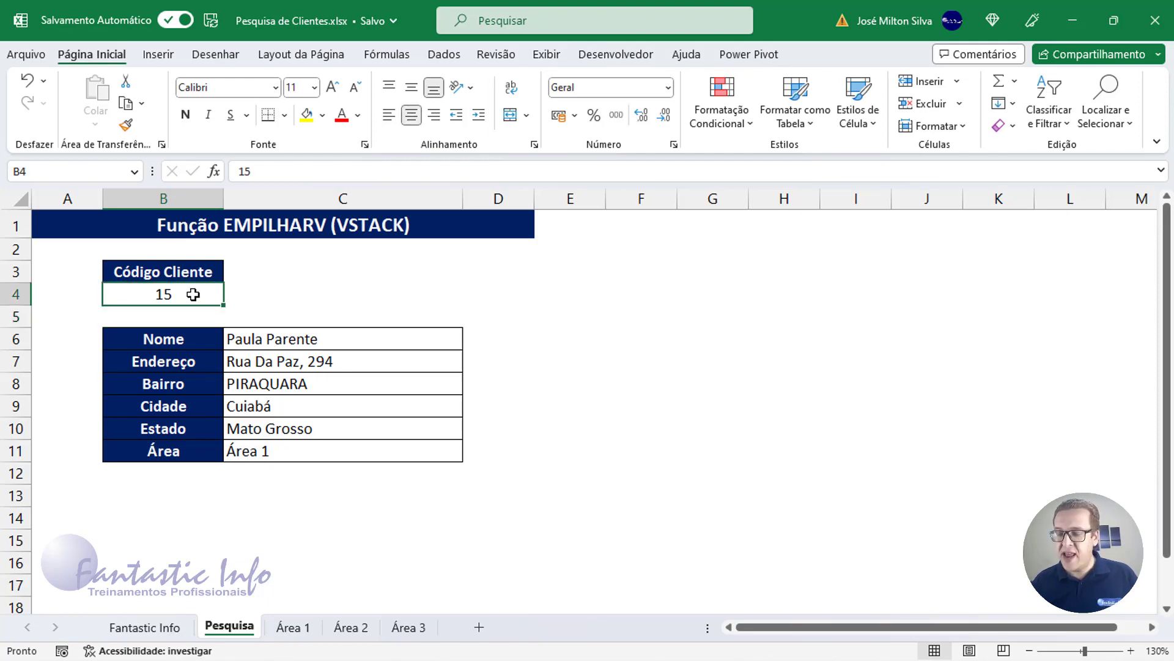
{"action": "type", "text": "30"}
{"action": "key", "text": "Return"}
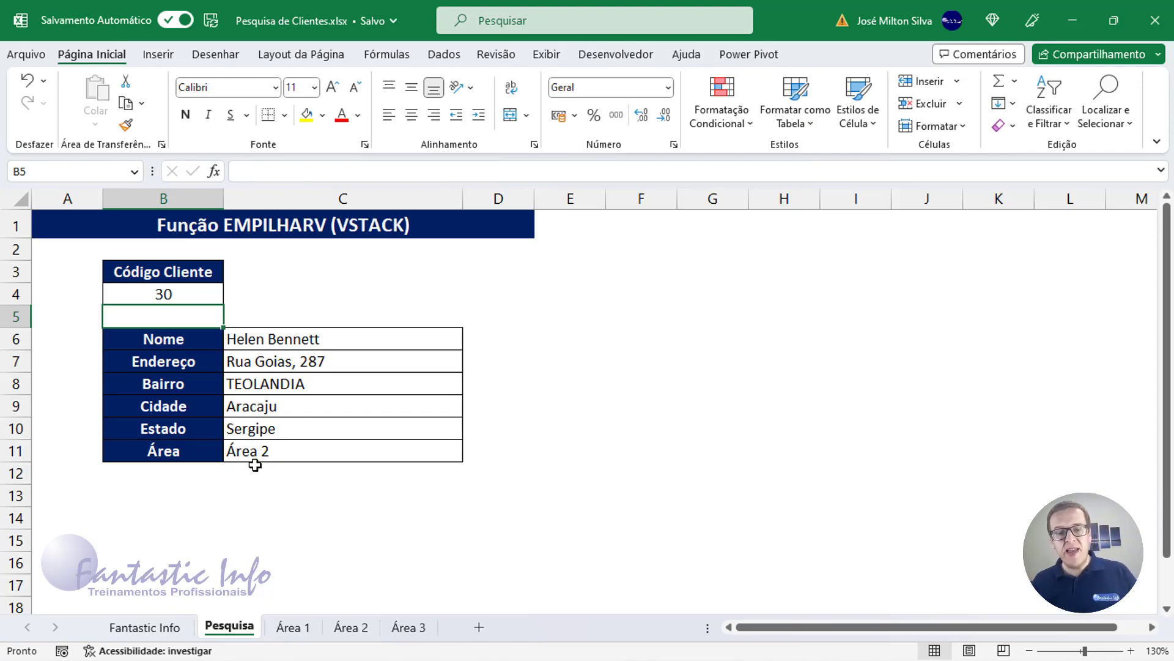
{"action": "left_click", "coordinate": [196, 299]}
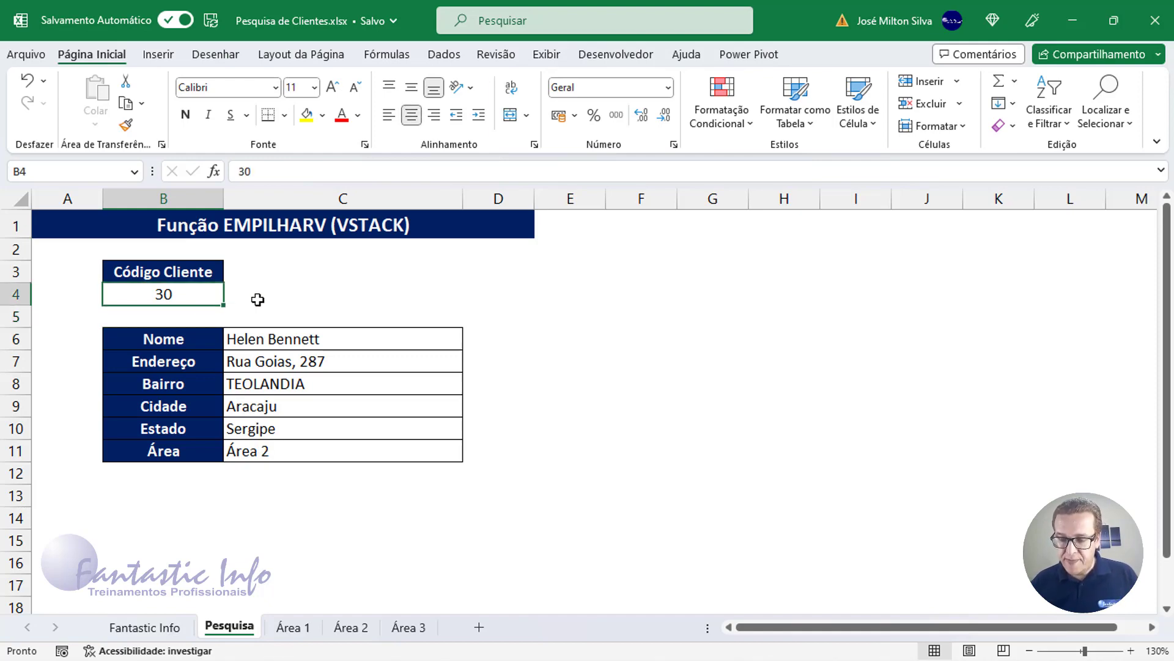
{"action": "type", "text": "7"}
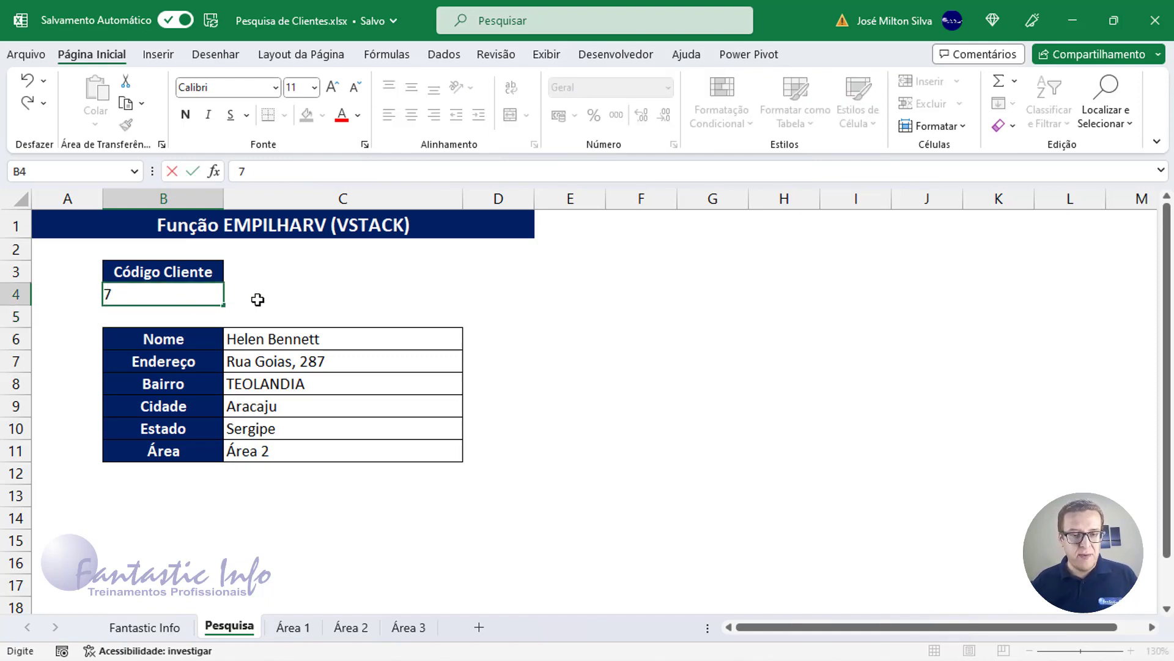
{"action": "key", "text": "Return"}
{"action": "key", "text": "Up"}
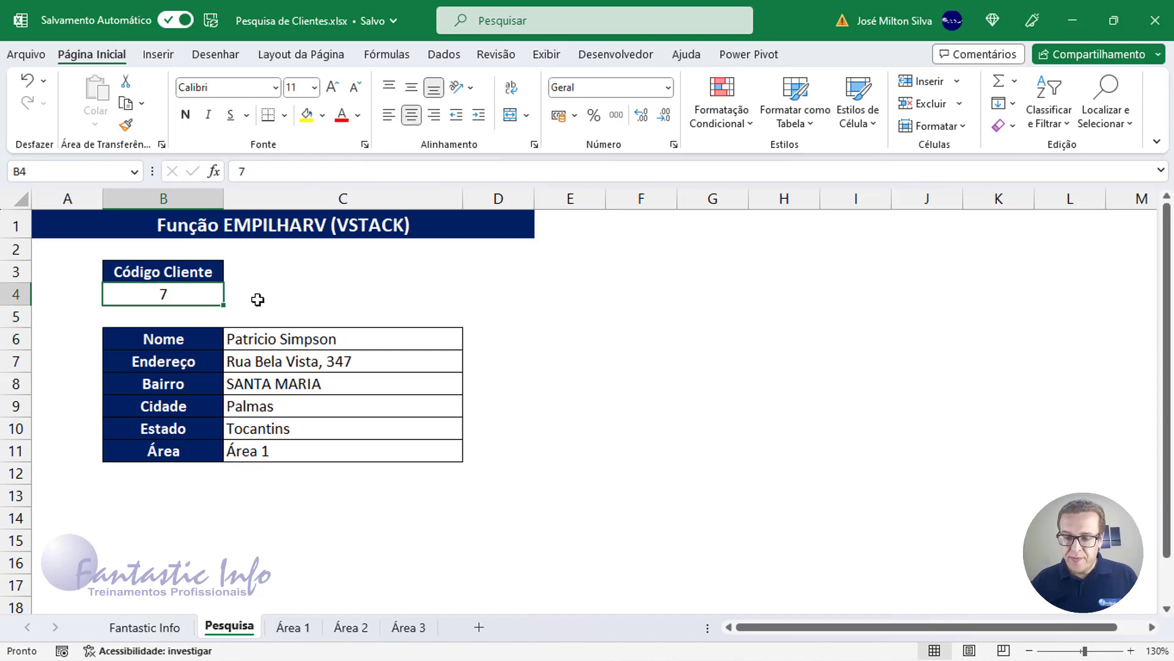
{"action": "type", "text": "20"}
{"action": "key", "text": "Return"}
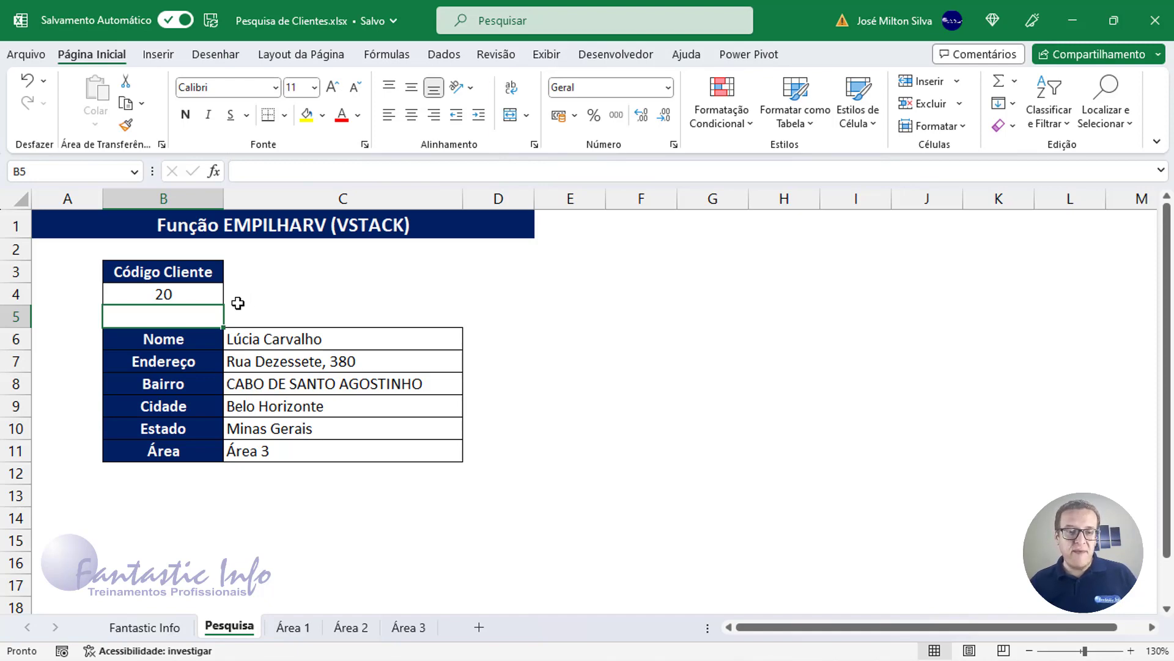
{"action": "left_click", "coordinate": [214, 295]}
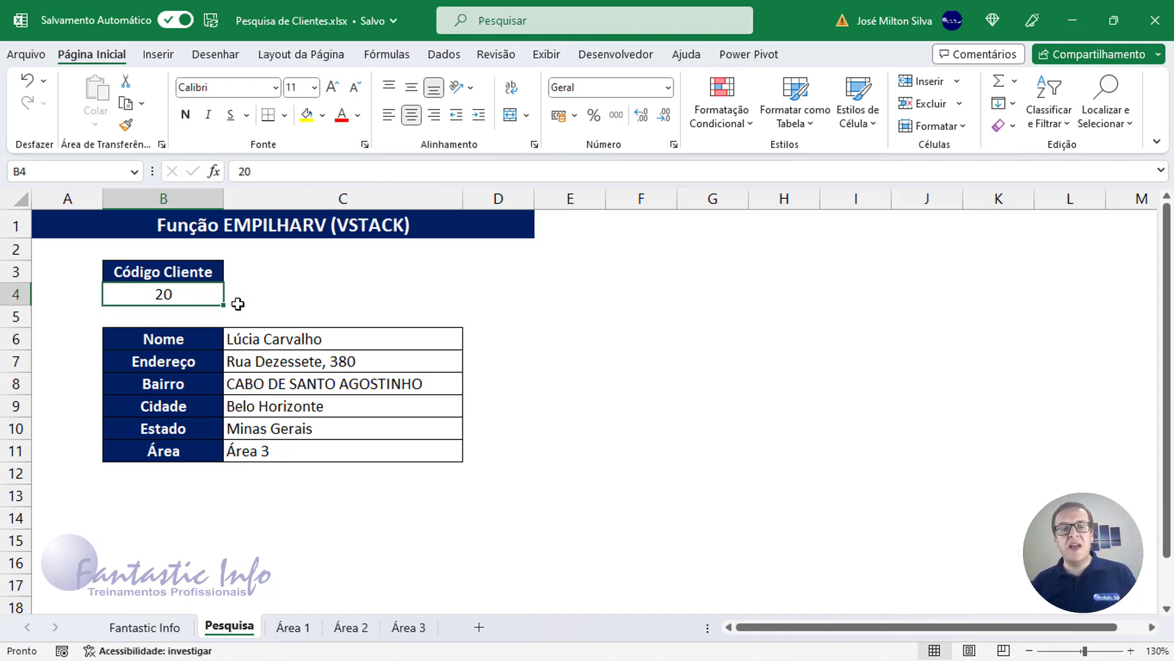